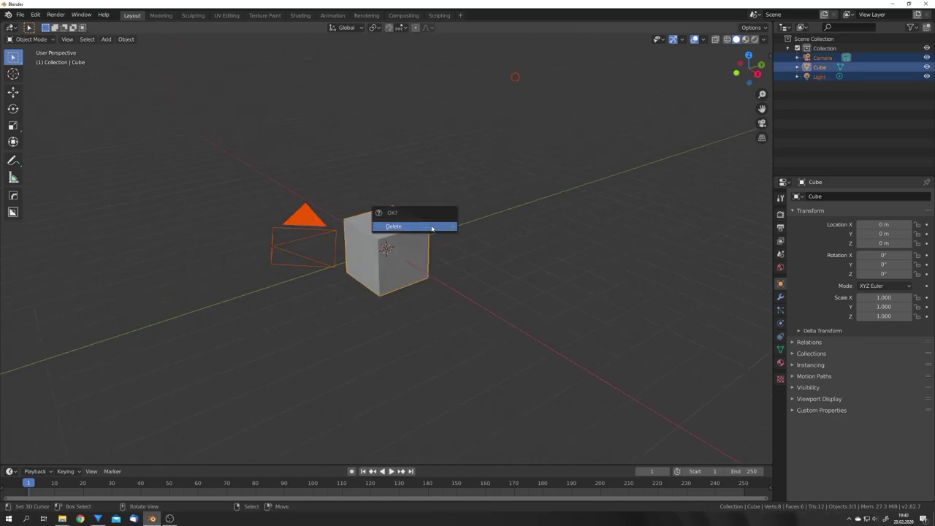
Delete the default cube, camera and light, then open and widen the KHAOS sidebar tab.
{"action": "left_click", "coordinate": [432, 227]}
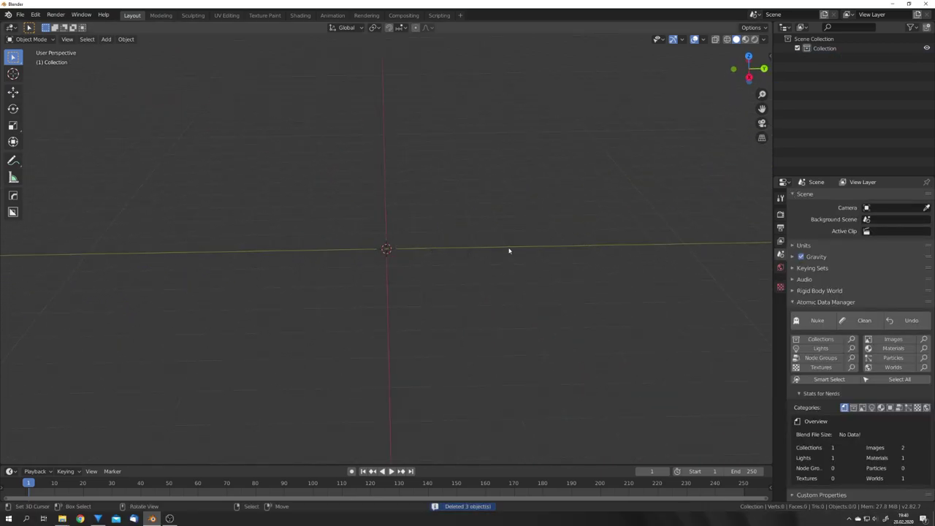
{"action": "key", "text": "n"}
{"action": "left_click", "coordinate": [767, 269]}
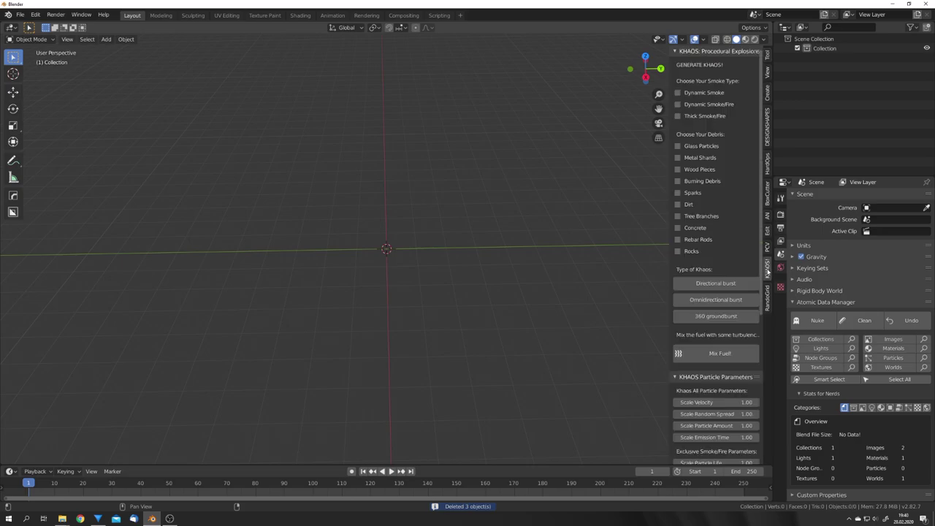
{"action": "left_click_drag", "start_coordinate": [670, 217], "coordinate": [623, 221]}
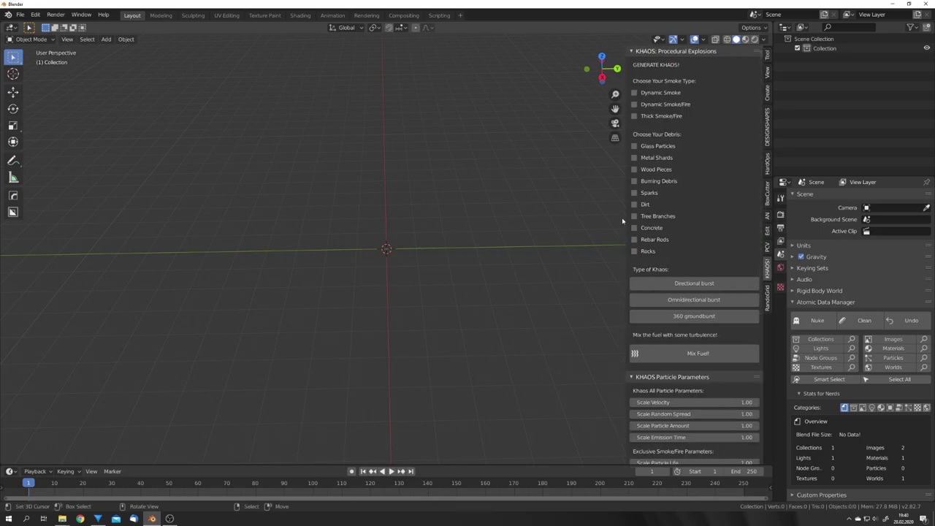
{"action": "scroll", "coordinate": [657, 292], "scroll_direction": "down", "scroll_amount": 3}
{"action": "scroll", "coordinate": [657, 293], "scroll_direction": "down", "scroll_amount": 5}
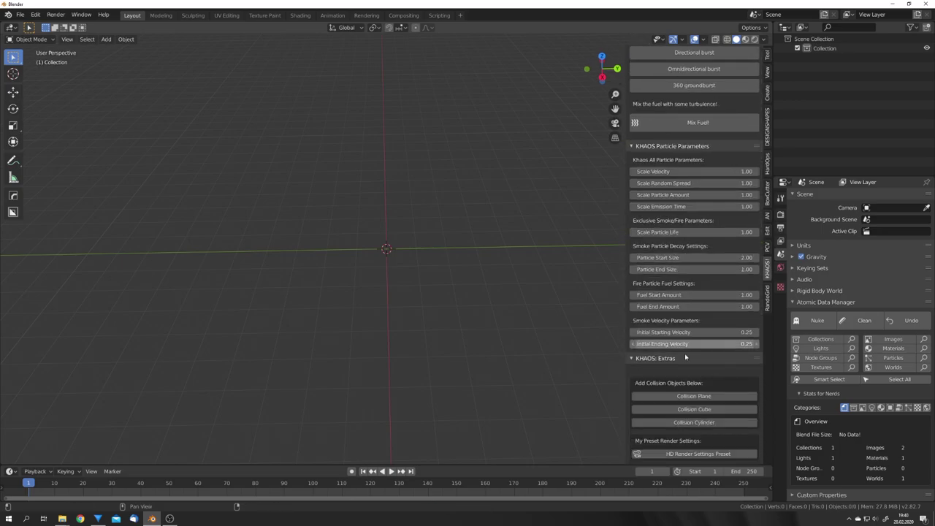
{"action": "scroll", "coordinate": [683, 361], "scroll_direction": "up", "scroll_amount": 1}
{"action": "scroll", "coordinate": [683, 361], "scroll_direction": "up", "scroll_amount": 7}
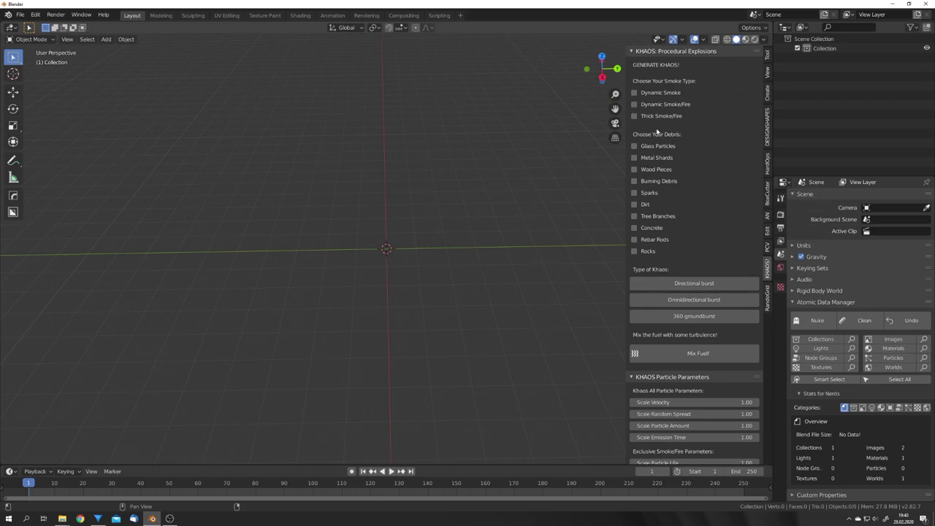
Choose Dynamic Smoke/Fire as the KHAOS smoke type and return to the first frame.
{"action": "left_click", "coordinate": [651, 107]}
{"action": "scroll", "coordinate": [660, 205], "scroll_direction": "down", "scroll_amount": 3}
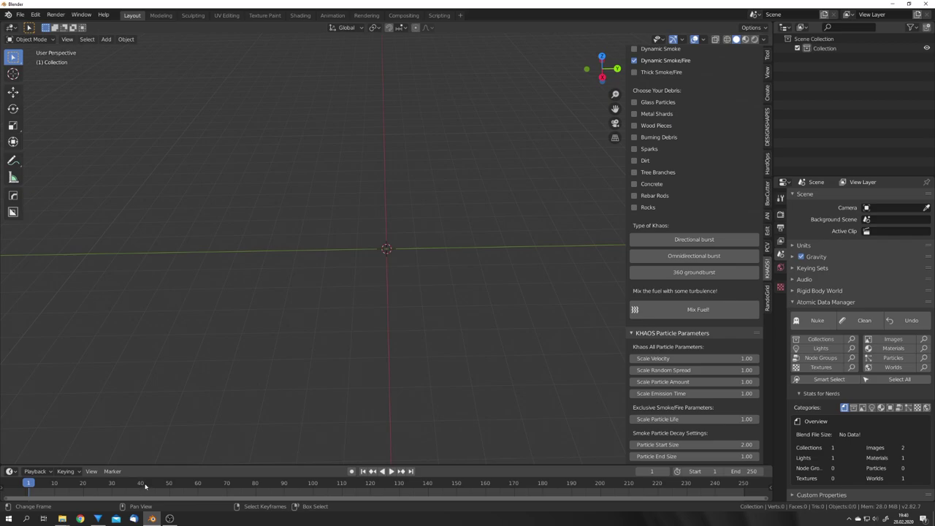
{"action": "left_click", "coordinate": [55, 483]}
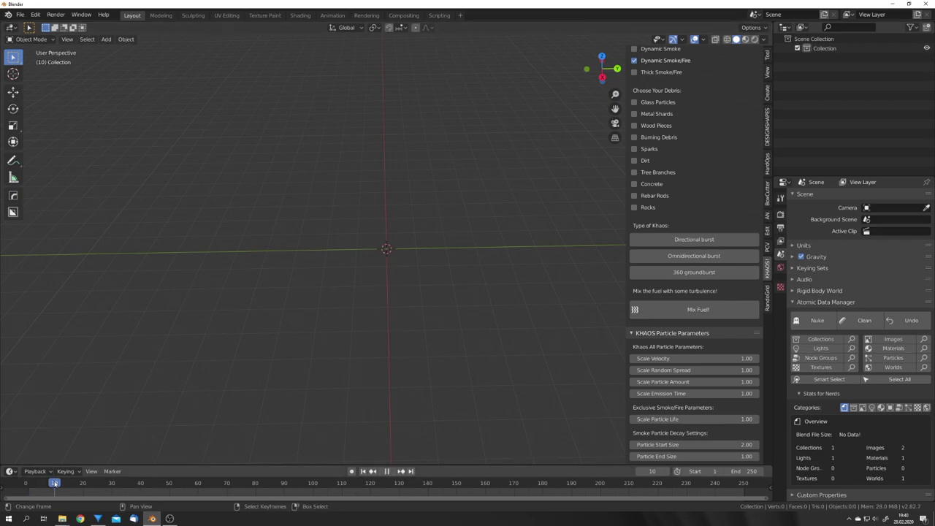
{"action": "key", "text": "shift+Left"}
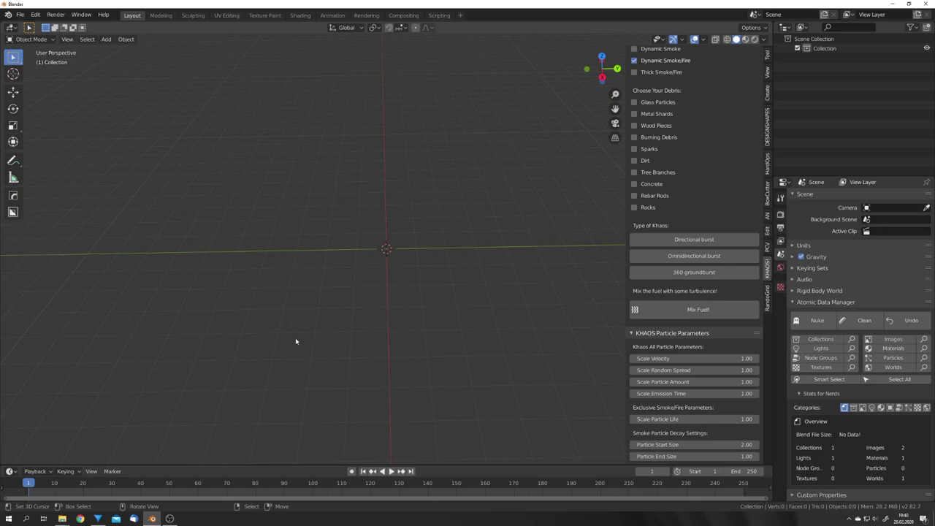
{"action": "scroll", "coordinate": [686, 92], "scroll_direction": "up", "scroll_amount": 3}
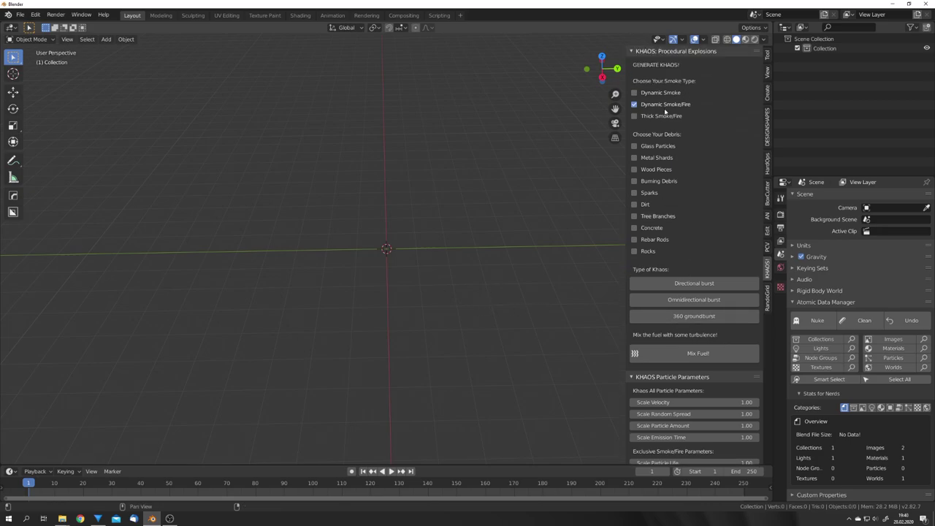
Generate a KHAOS 360 groundburst setup and inspect its cone-shaped emitter.
{"action": "left_click", "coordinate": [694, 316]}
{"action": "scroll", "coordinate": [527, 359], "scroll_direction": "down", "scroll_amount": 3}
{"action": "mouse_move", "coordinate": [501, 359]}
{"action": "middle_mouse_down"}
{"action": "mouse_move", "coordinate": [485, 324]}
{"action": "mouse_move", "coordinate": [448, 295]}
{"action": "mouse_move", "coordinate": [470, 313]}
{"action": "middle_mouse_up"}
{"action": "scroll", "coordinate": [445, 286], "scroll_direction": "up", "scroll_amount": 5}
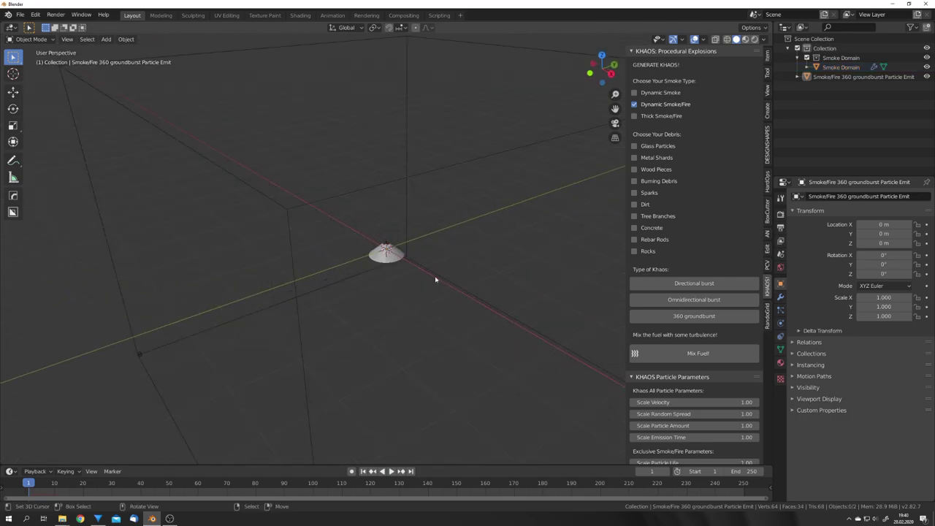
{"action": "left_click", "coordinate": [405, 258]}
{"action": "middle_click_drag", "start_coordinate": [406, 319], "coordinate": [386, 315]}
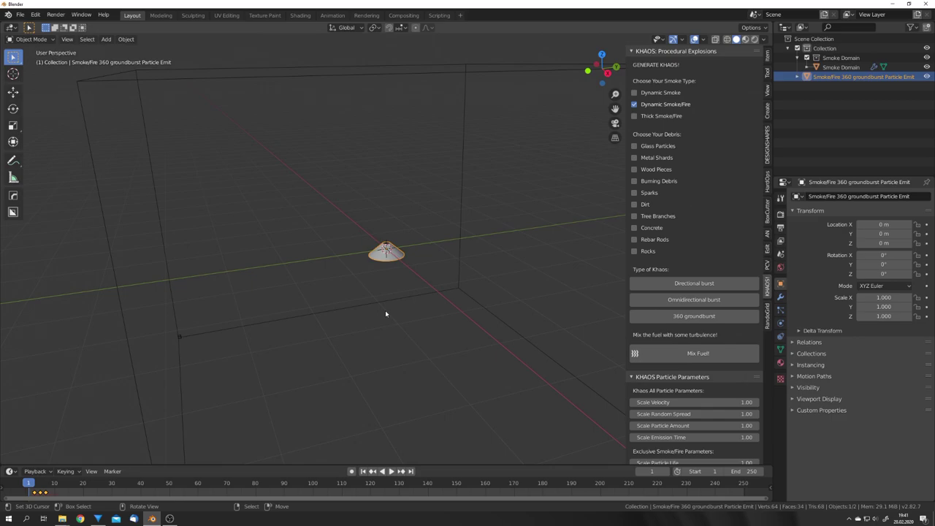
{"action": "scroll", "coordinate": [386, 314], "scroll_direction": "down", "scroll_amount": 5}
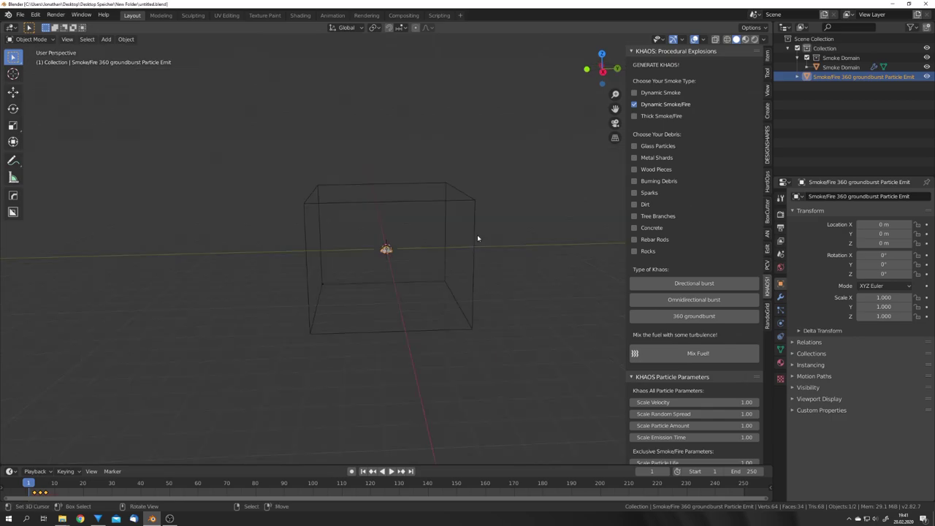
Set the Smoke Domain's fluid cache directory path to '//'.
{"action": "left_click", "coordinate": [475, 237]}
{"action": "left_click", "coordinate": [780, 322]}
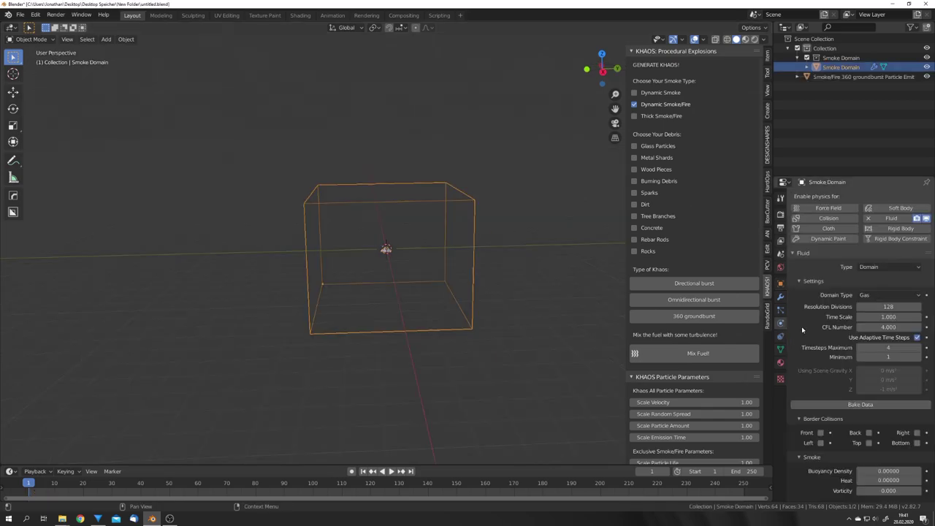
{"action": "scroll", "coordinate": [802, 326], "scroll_direction": "down", "scroll_amount": 2}
{"action": "scroll", "coordinate": [804, 329], "scroll_direction": "down", "scroll_amount": 2}
{"action": "scroll", "coordinate": [808, 334], "scroll_direction": "down", "scroll_amount": 2}
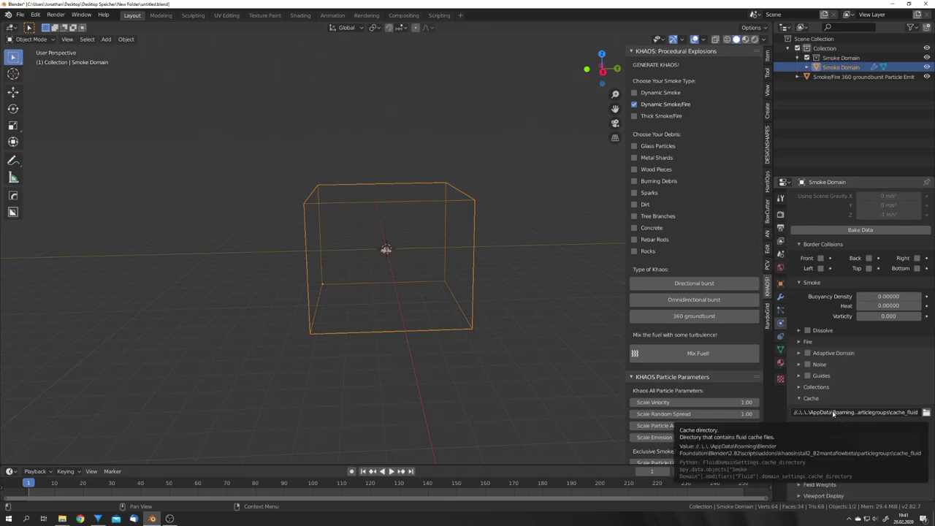
{"action": "left_click", "coordinate": [833, 414]}
{"action": "type", "text": "//"}
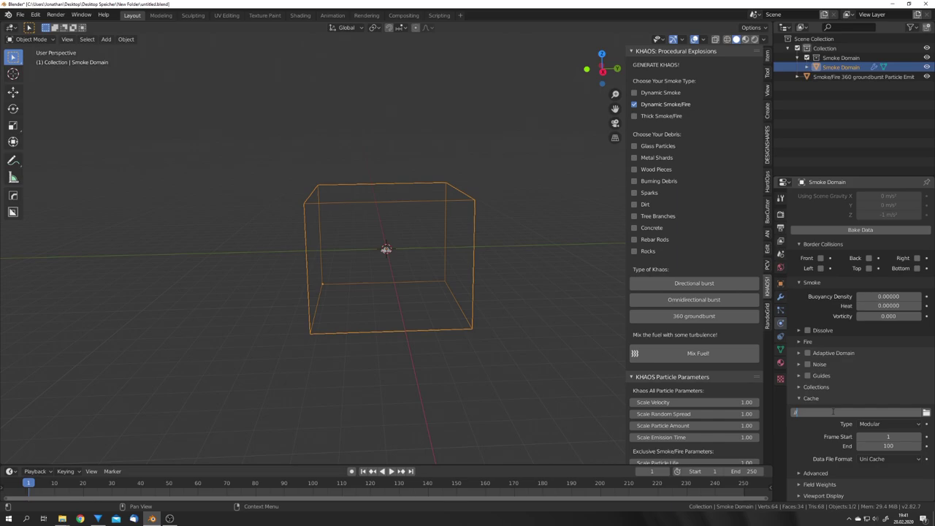
Confirm the //cache folder path and play the animation to preview the particles.
{"action": "type", "text": "cache"}
{"action": "key", "text": "Return"}
{"action": "scroll", "coordinate": [443, 292], "scroll_direction": "up", "scroll_amount": 3}
{"action": "scroll", "coordinate": [444, 293], "scroll_direction": "up", "scroll_amount": 3}
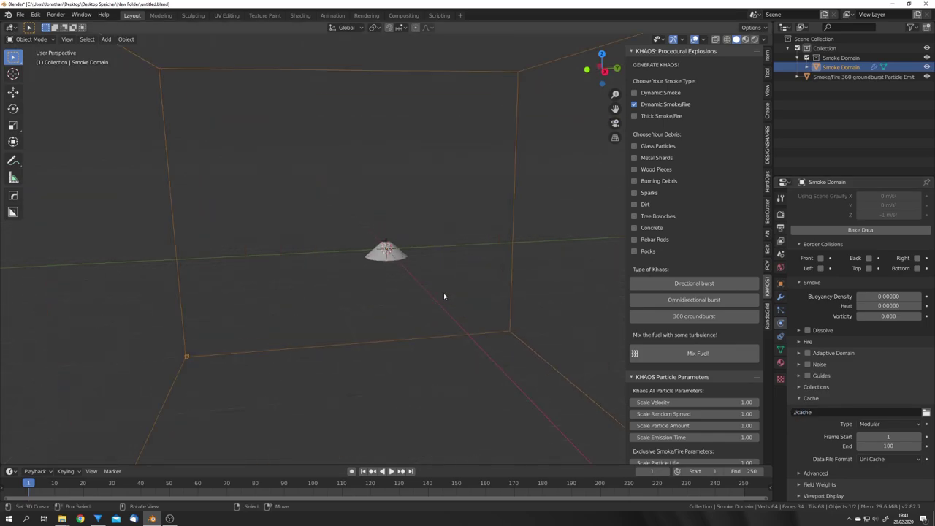
{"action": "scroll", "coordinate": [426, 281], "scroll_direction": "up", "scroll_amount": 2}
{"action": "scroll", "coordinate": [425, 285], "scroll_direction": "down", "scroll_amount": 3}
{"action": "key", "text": "space"}
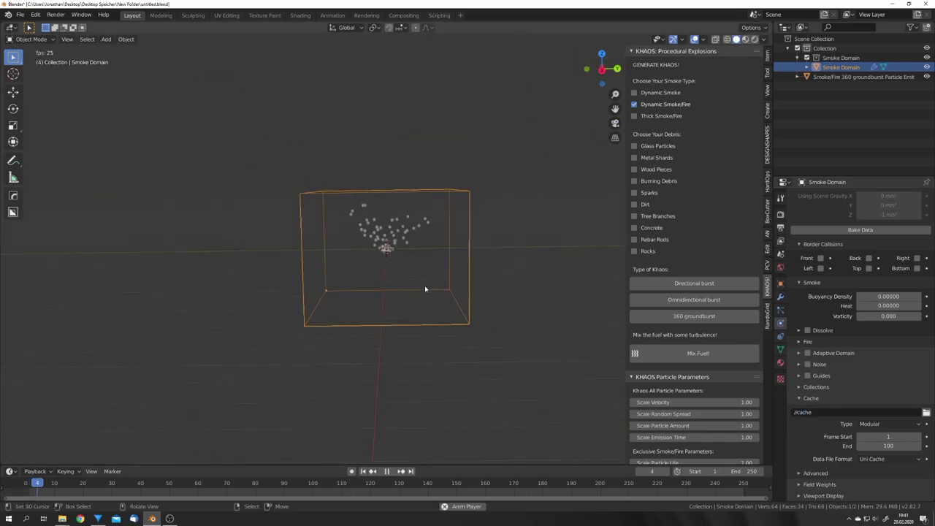
{"action": "scroll", "coordinate": [409, 275], "scroll_direction": "up", "scroll_amount": 2}
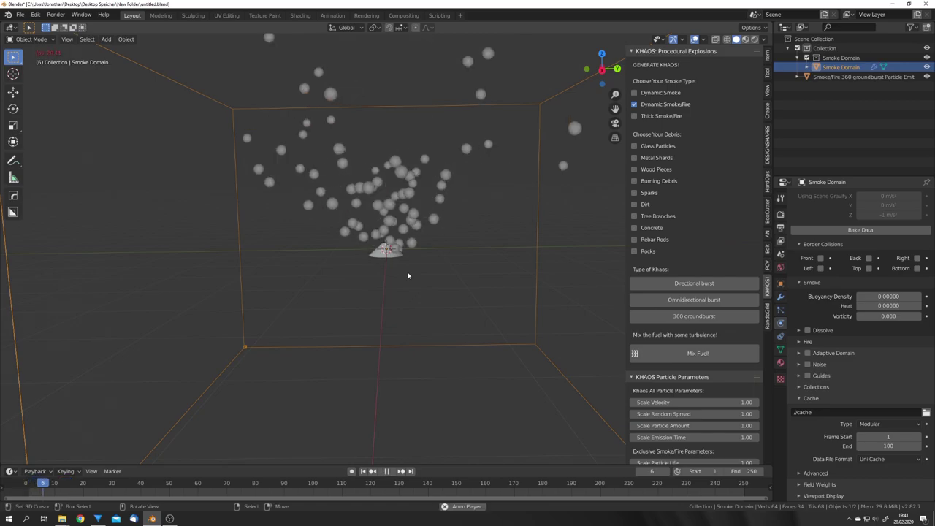
{"action": "scroll", "coordinate": [406, 274], "scroll_direction": "down", "scroll_amount": 3}
{"action": "middle_click_drag", "start_coordinate": [405, 272], "coordinate": [389, 250]}
Raise the emitter's particle emission number to 1000 and replay the burst.
{"action": "left_click", "coordinate": [386, 250]}
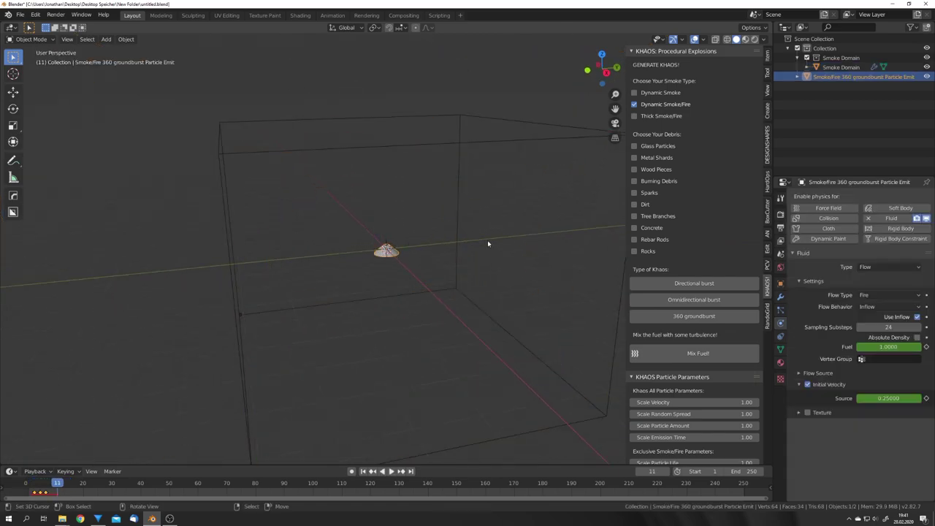
{"action": "scroll", "coordinate": [409, 263], "scroll_direction": "up", "scroll_amount": 4}
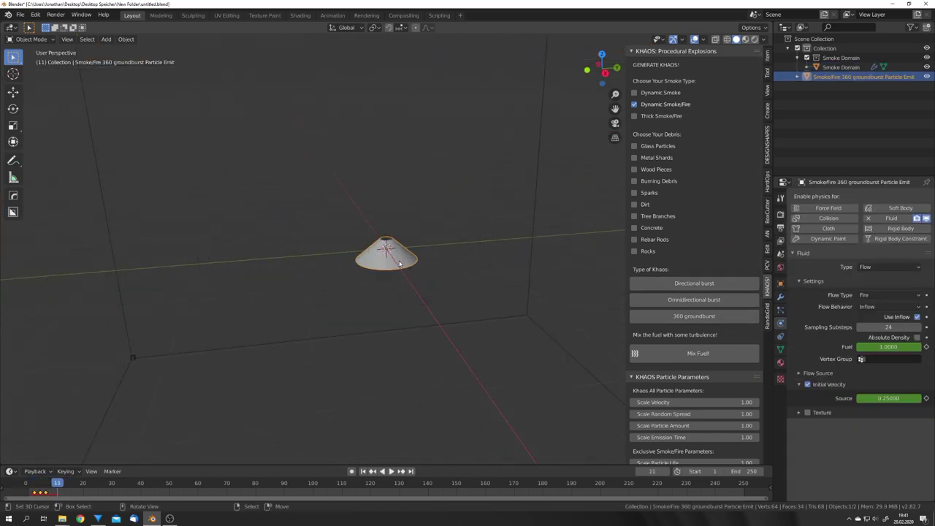
{"action": "left_click", "coordinate": [781, 311]}
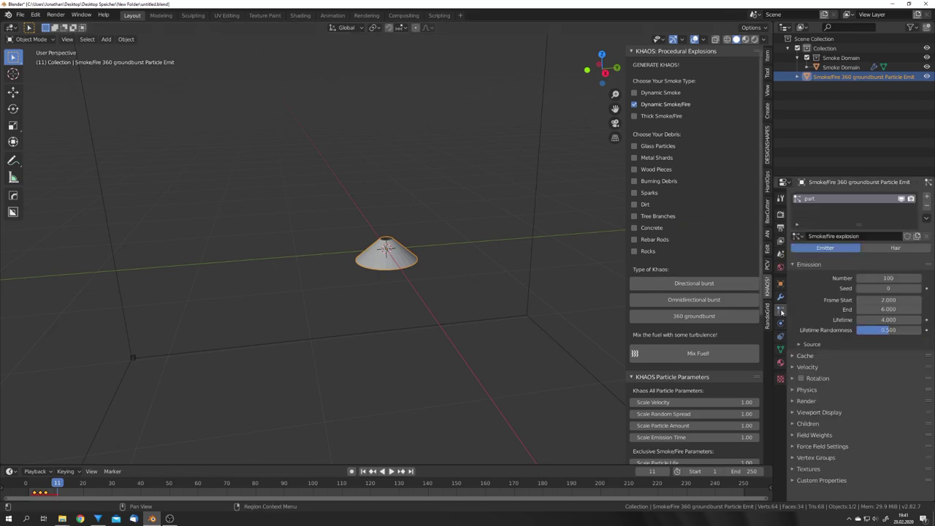
{"action": "left_click", "coordinate": [891, 278]}
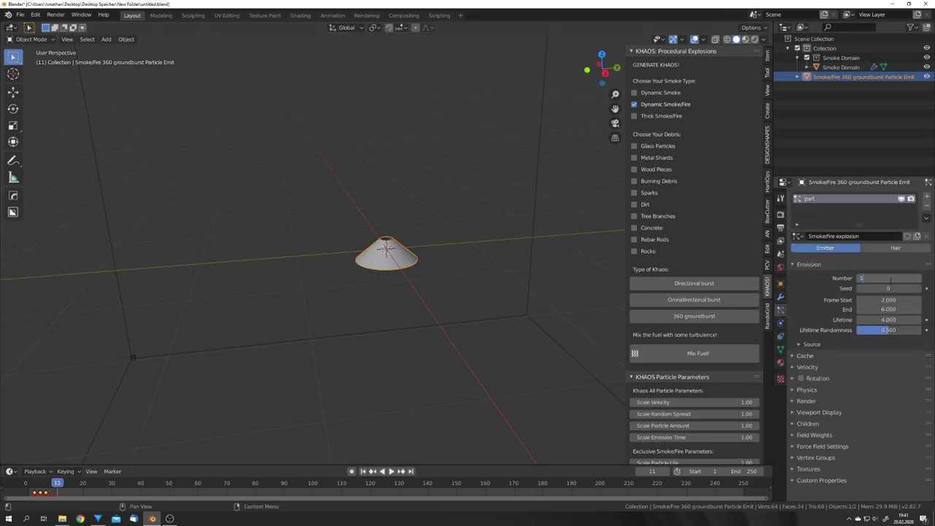
{"action": "type", "text": "000"}
{"action": "key", "text": "Return"}
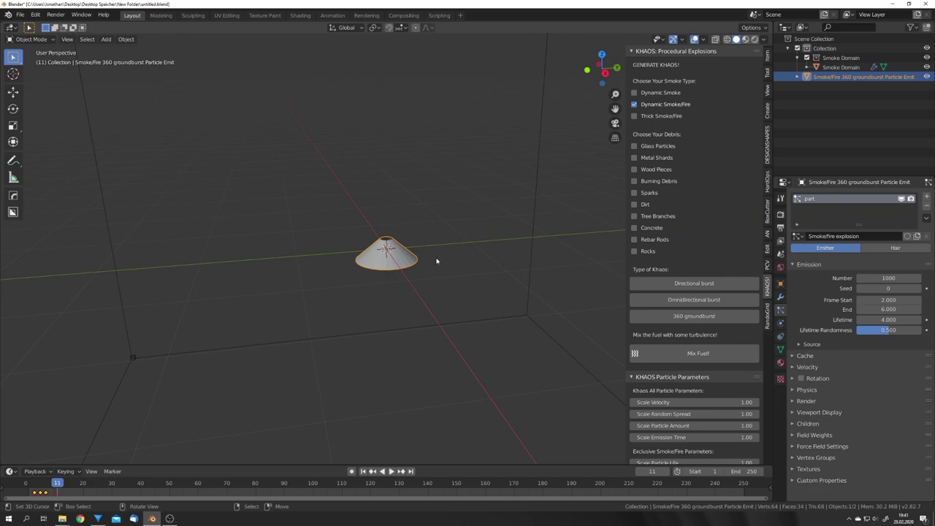
{"action": "scroll", "coordinate": [436, 261], "scroll_direction": "down", "scroll_amount": 5}
{"action": "scroll", "coordinate": [681, 227], "scroll_direction": "down", "scroll_amount": 8}
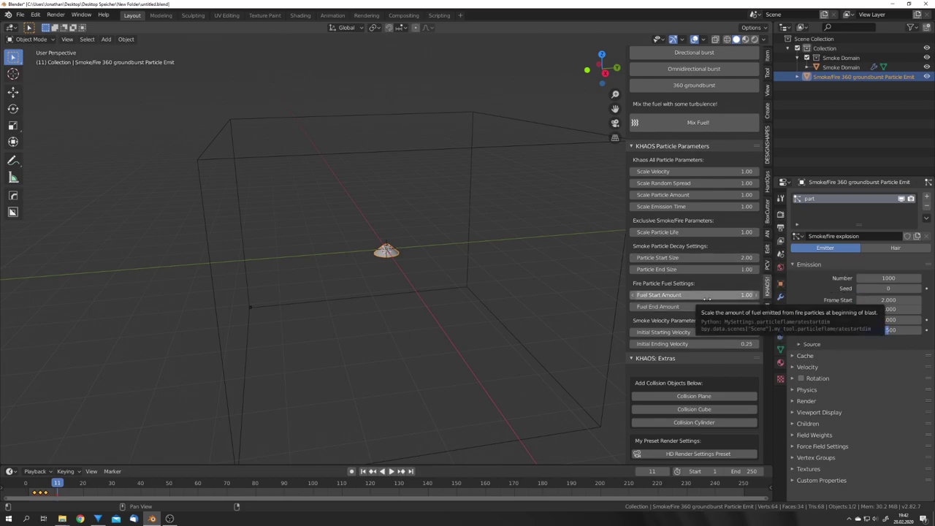
{"action": "scroll", "coordinate": [482, 278], "scroll_direction": "up", "scroll_amount": 3}
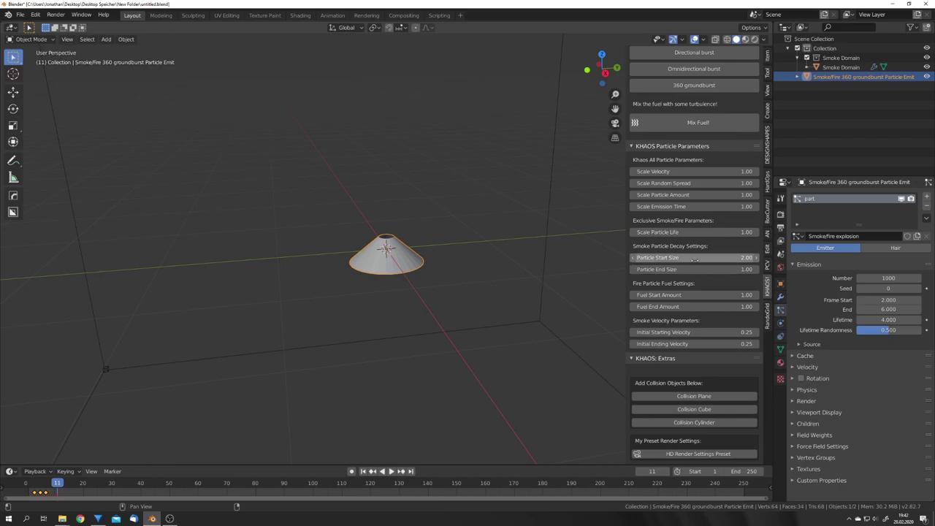
{"action": "key", "text": "Down"}
{"action": "key", "text": "Down"}
{"action": "key", "text": "Down"}
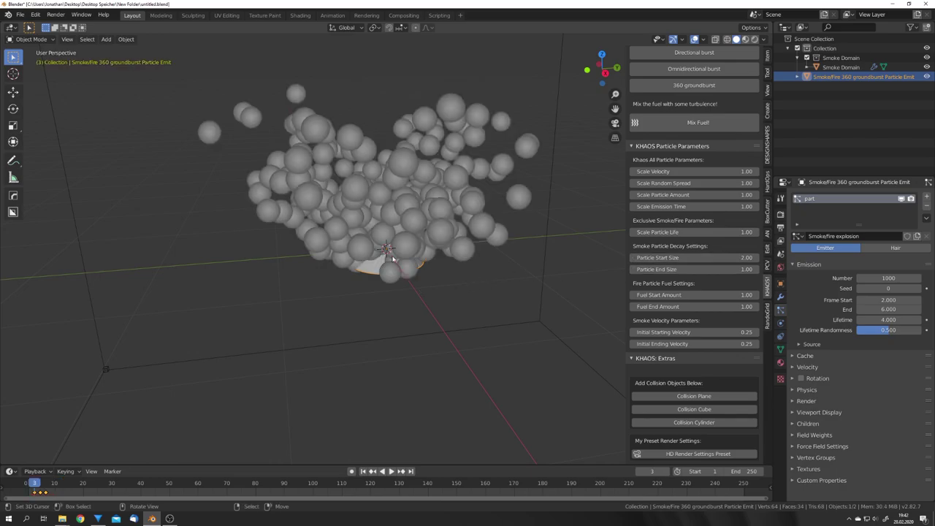
Set the emitter's fluid flow source particle size to 1.
{"action": "left_click", "coordinate": [780, 323]}
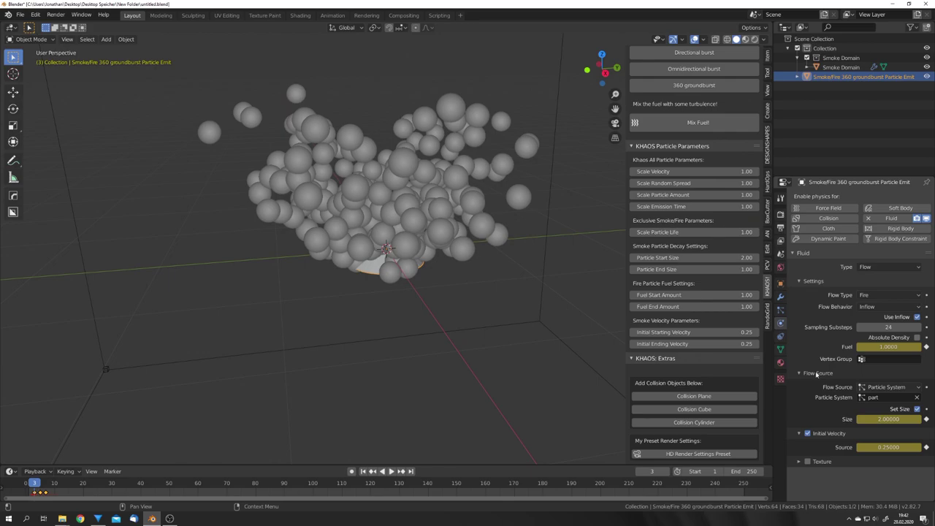
{"action": "left_click", "coordinate": [889, 420]}
{"action": "type", "text": "1"}
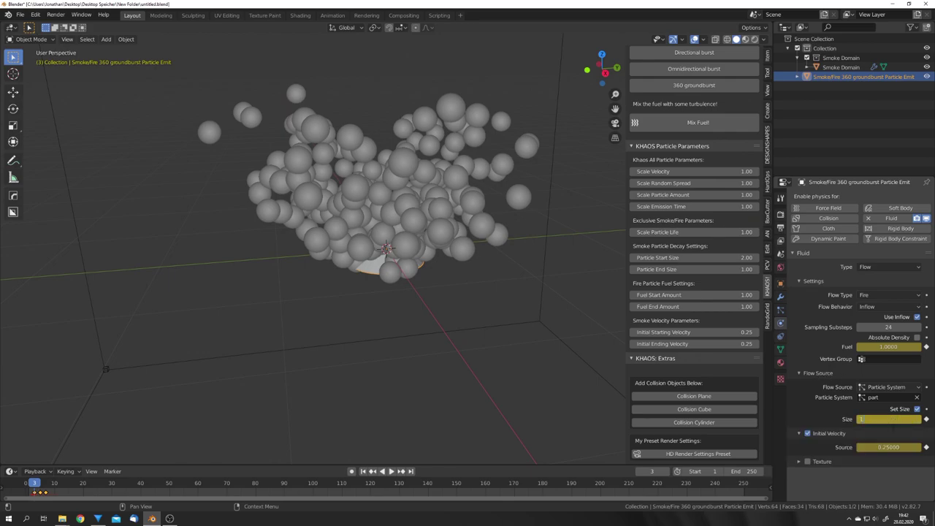
{"action": "type", "text": ".80000"}
{"action": "key", "text": "Return"}
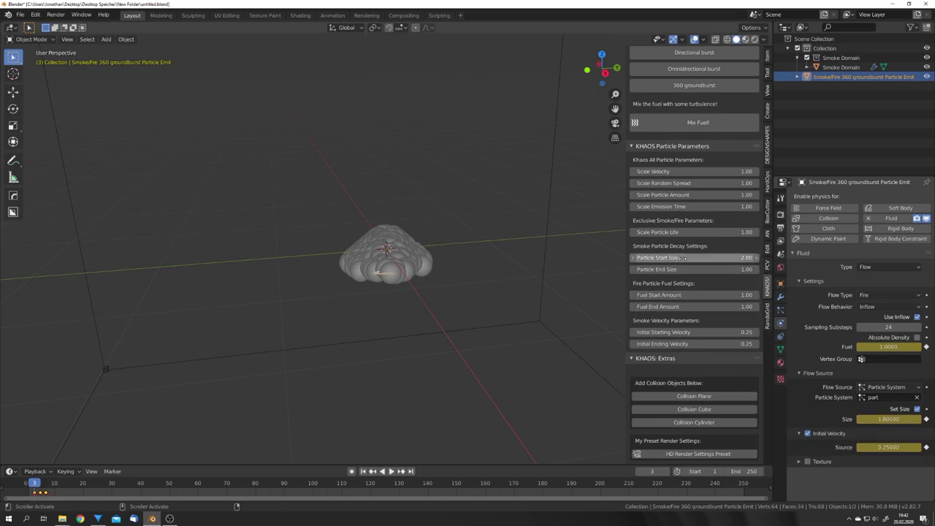
{"action": "scroll", "coordinate": [450, 286], "scroll_direction": "up", "scroll_amount": 3}
{"action": "middle_click_drag", "start_coordinate": [451, 286], "coordinate": [422, 299]}
{"action": "scroll", "coordinate": [422, 298], "scroll_direction": "down", "scroll_amount": 4}
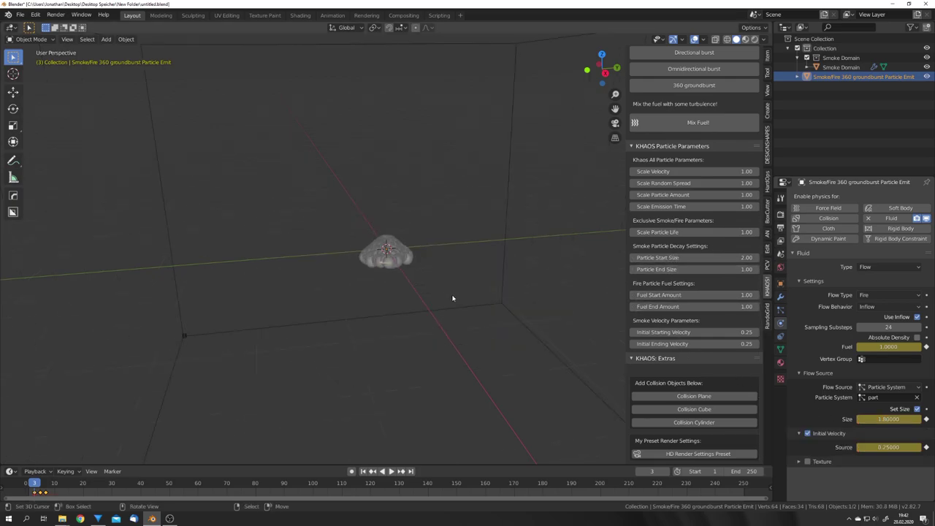
Rewind and play the simulation to preview the particle emission.
{"action": "key", "text": "Left"}
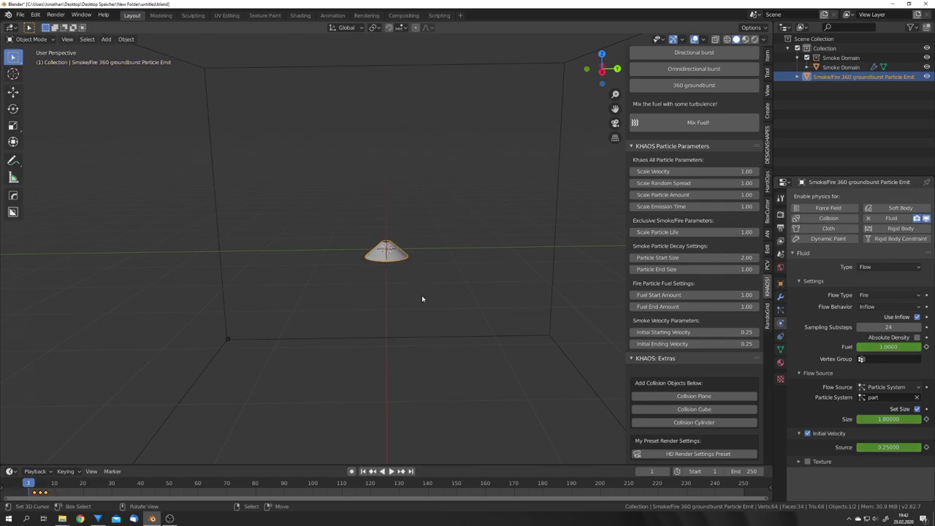
{"action": "key", "text": "Left"}
{"action": "scroll", "coordinate": [447, 309], "scroll_direction": "down", "scroll_amount": 5}
{"action": "key", "text": "space"}
{"action": "scroll", "coordinate": [436, 307], "scroll_direction": "up", "scroll_amount": 6}
{"action": "scroll", "coordinate": [432, 303], "scroll_direction": "up", "scroll_amount": 3}
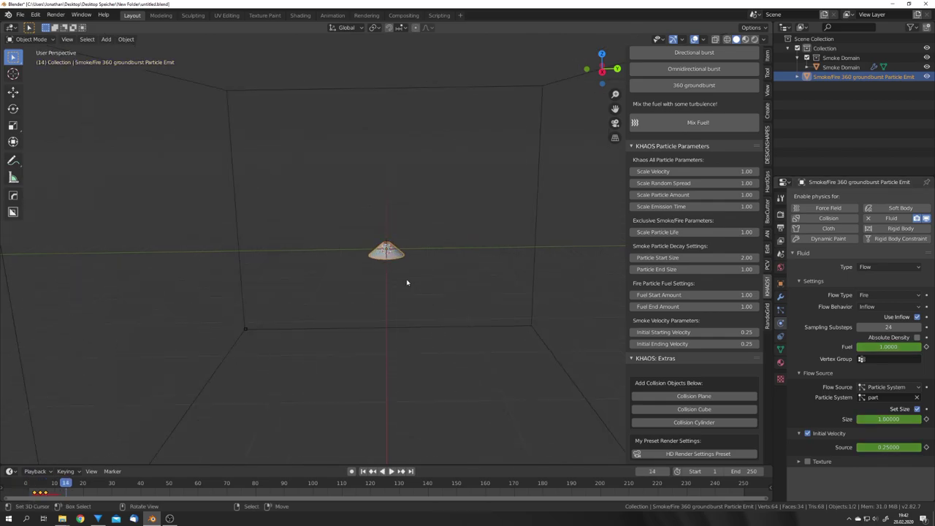
{"action": "scroll", "coordinate": [453, 307], "scroll_direction": "up", "scroll_amount": 2}
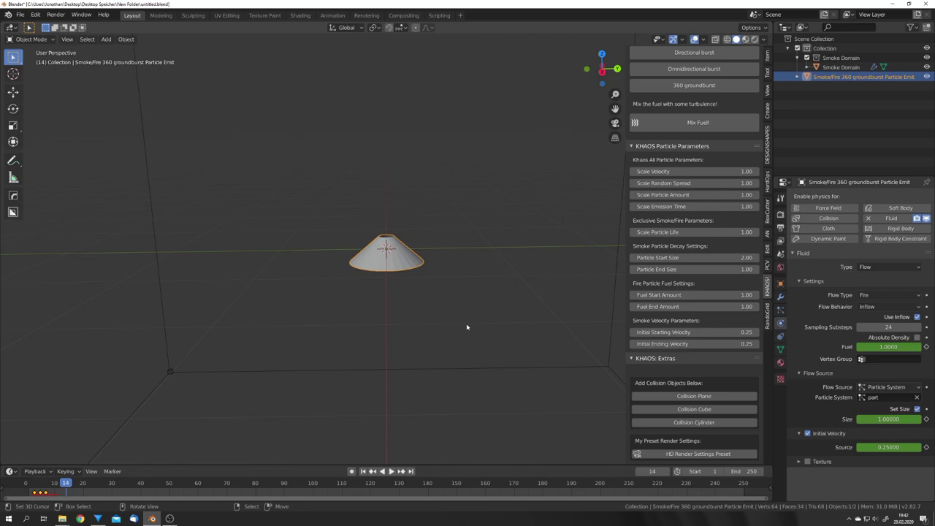
{"action": "scroll", "coordinate": [467, 327], "scroll_direction": "down", "scroll_amount": 6}
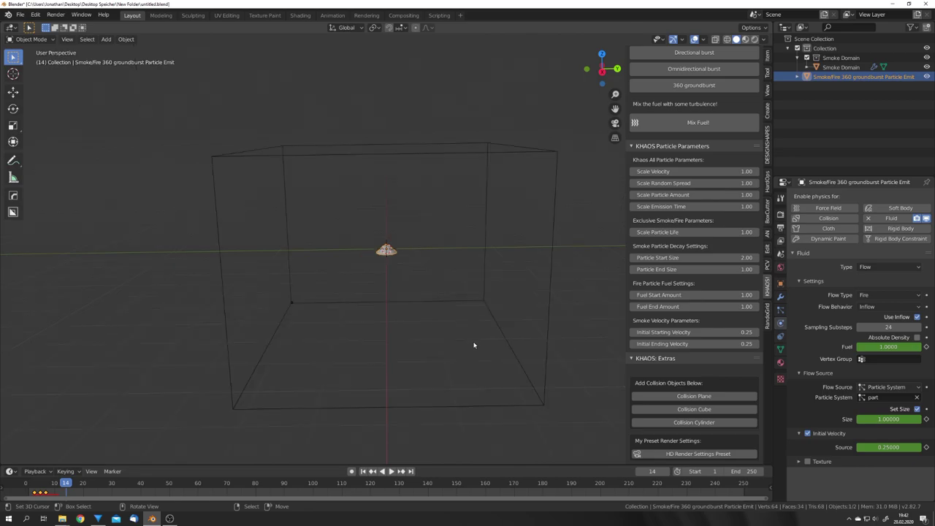
Stretch the emitter cone taller along Z, then scale it slightly smaller.
{"action": "key", "text": "s"}
{"action": "key", "text": "z"}
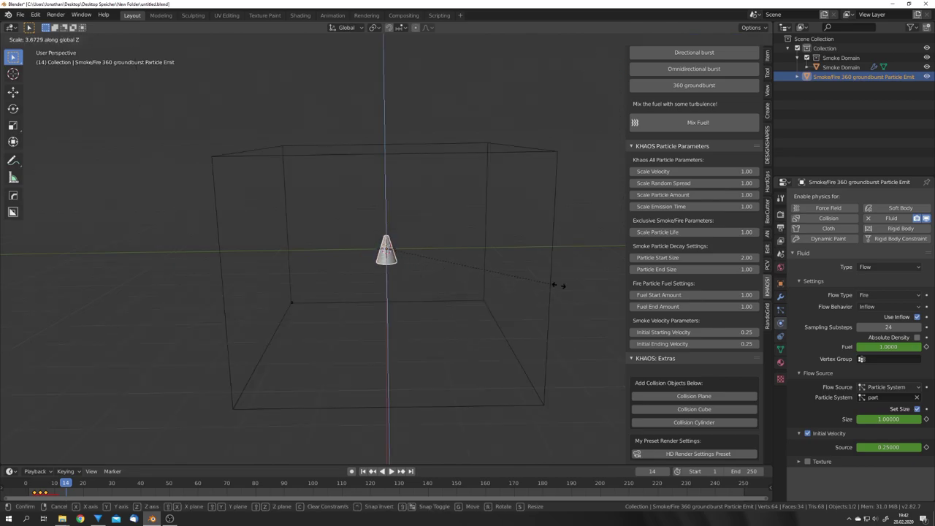
{"action": "left_click", "coordinate": [604, 294]}
{"action": "scroll", "coordinate": [513, 318], "scroll_direction": "up", "scroll_amount": 3}
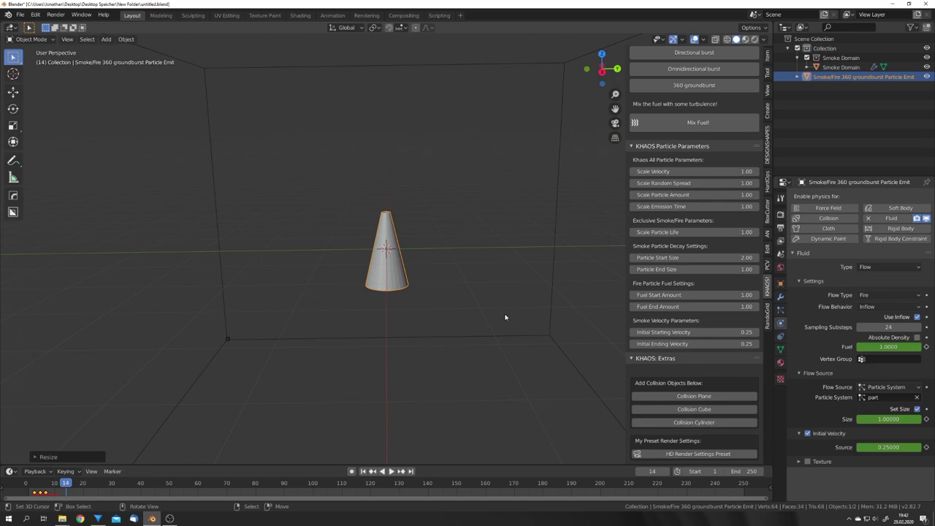
{"action": "key", "text": "s"}
{"action": "left_click", "coordinate": [451, 286]}
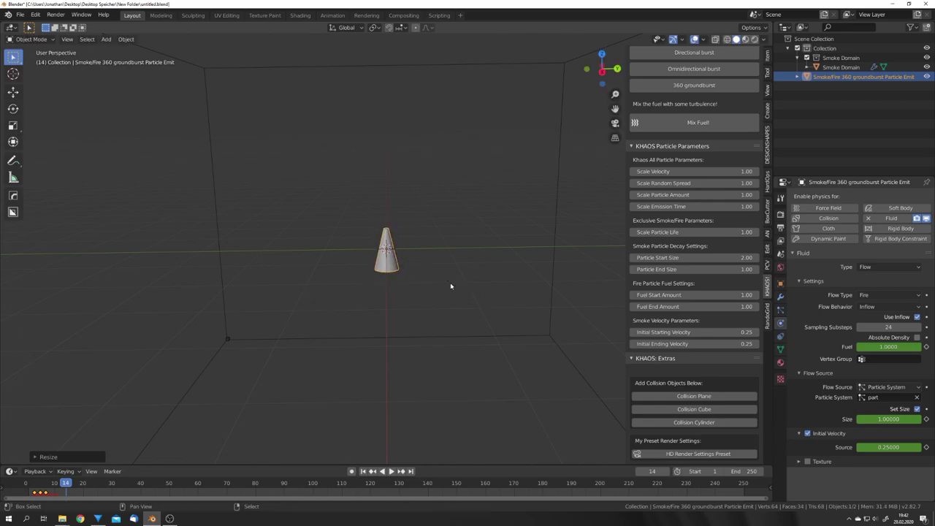
Play to check the reshaped emitter, save the file and hide the sidebar.
{"action": "key", "text": "space"}
{"action": "scroll", "coordinate": [419, 284], "scroll_direction": "down", "scroll_amount": 5}
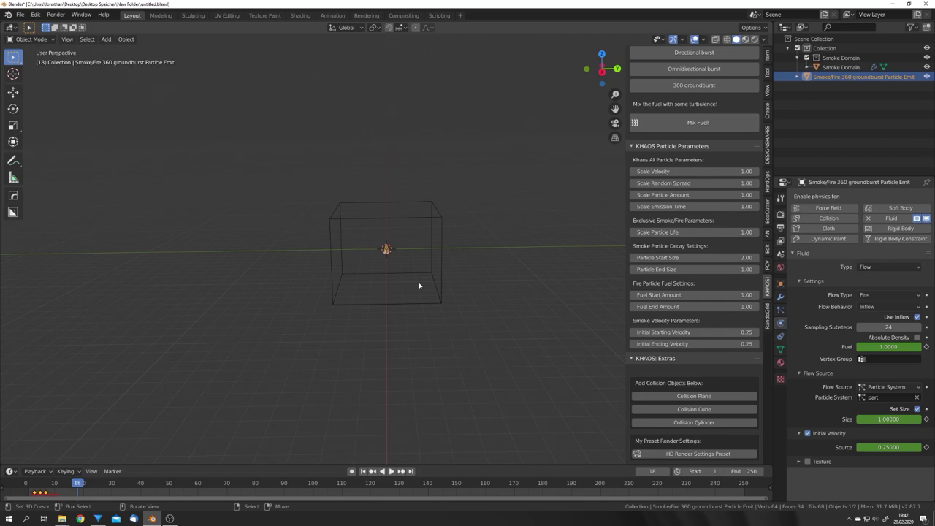
{"action": "scroll", "coordinate": [406, 274], "scroll_direction": "up", "scroll_amount": 5}
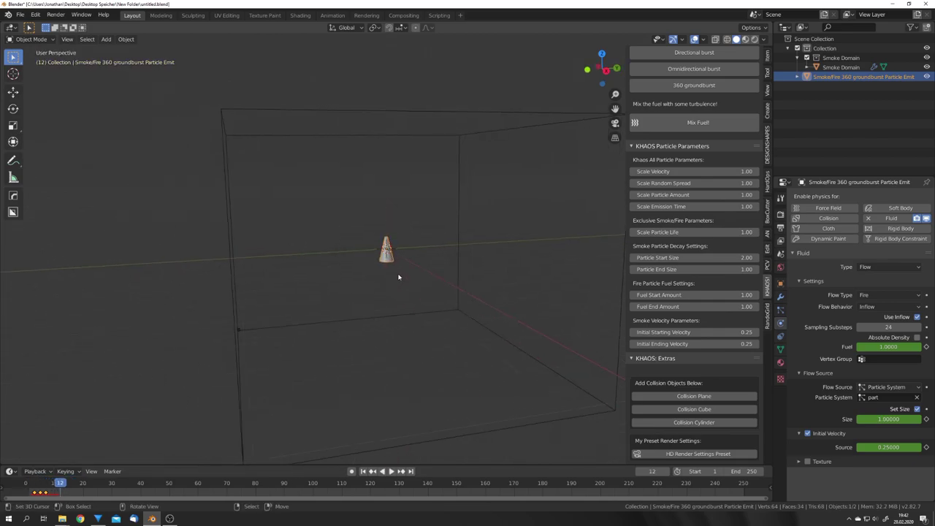
{"action": "key", "text": "ctrl+s"}
{"action": "key", "text": "n"}
{"action": "scroll", "coordinate": [439, 271], "scroll_direction": "down", "scroll_amount": 5}
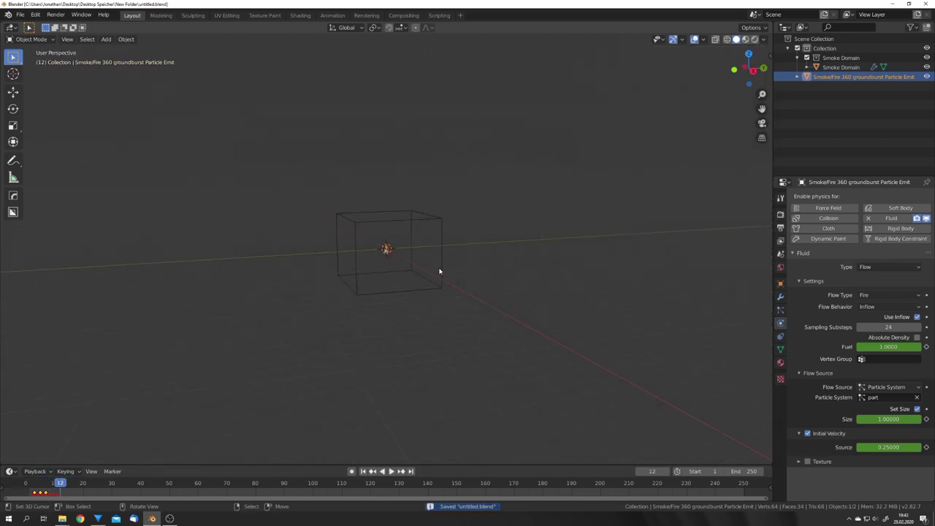
In front view, raise the Smoke Domain box along Z and enlarge it.
{"action": "left_click", "coordinate": [444, 256]}
{"action": "key", "text": "KP_1"}
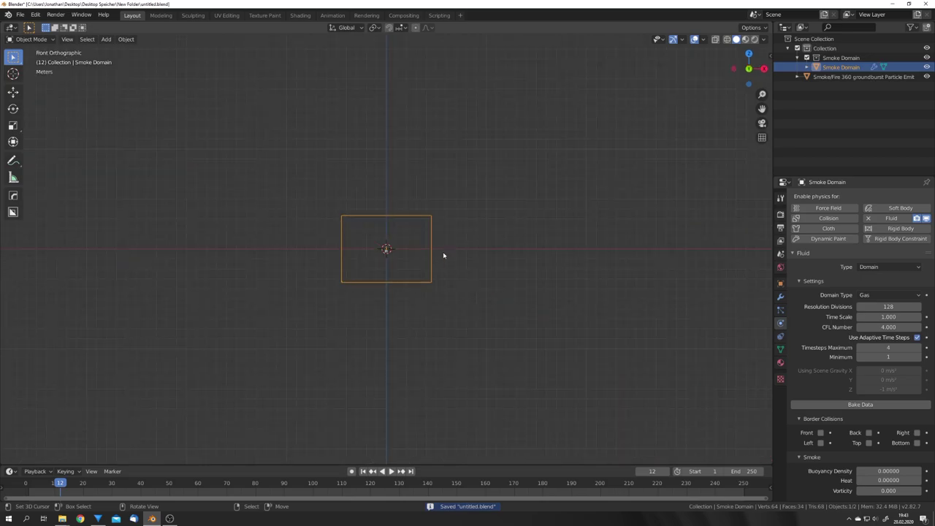
{"action": "scroll", "coordinate": [430, 259], "scroll_direction": "up", "scroll_amount": 5}
{"action": "scroll", "coordinate": [448, 310], "scroll_direction": "down", "scroll_amount": 7}
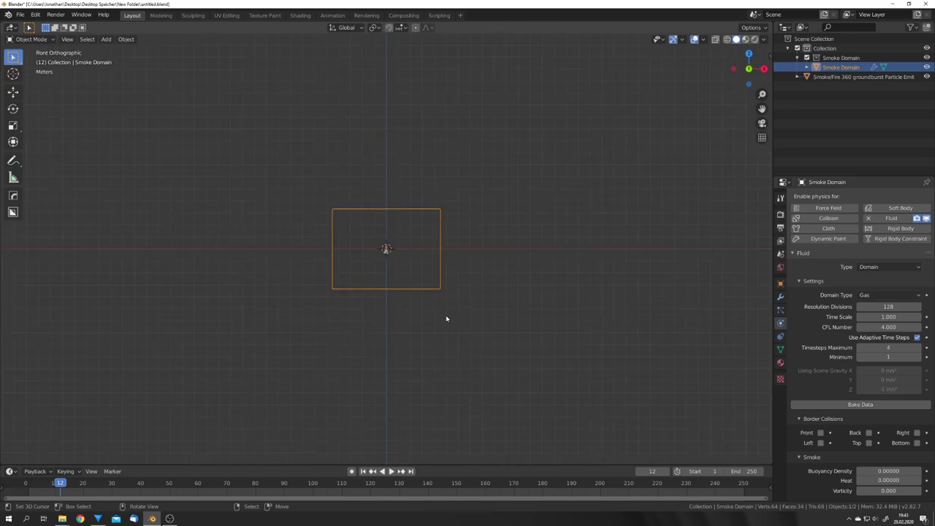
{"action": "key", "text": "g"}
{"action": "key", "text": "z"}
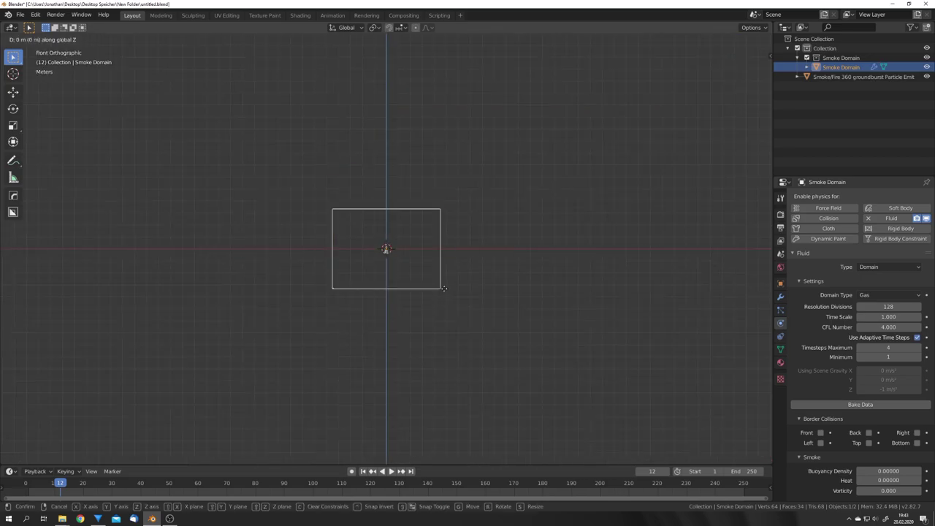
{"action": "left_click", "coordinate": [434, 285]}
{"action": "key", "text": "s"}
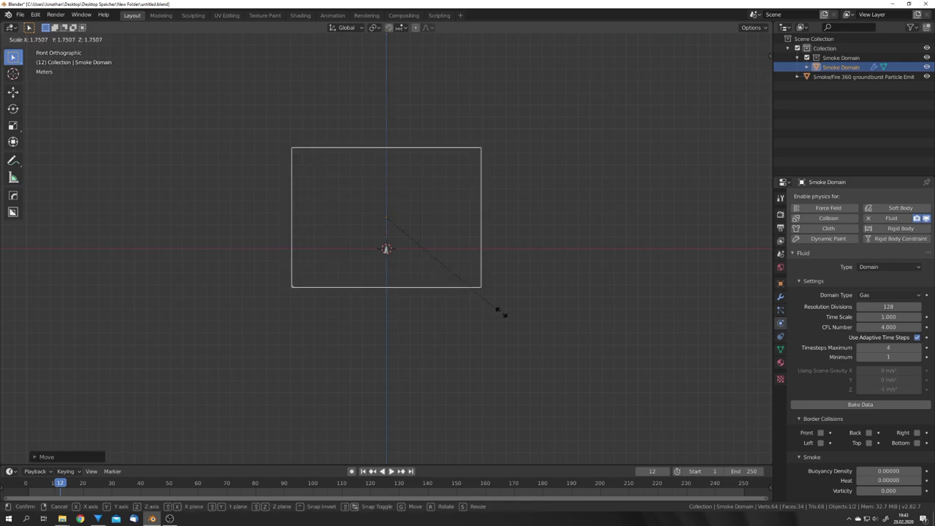
{"action": "left_click", "coordinate": [499, 313]}
Stretch the domain box tall along Z and move it so its base sits at the emitter.
{"action": "key", "text": "s"}
{"action": "key", "text": "z"}
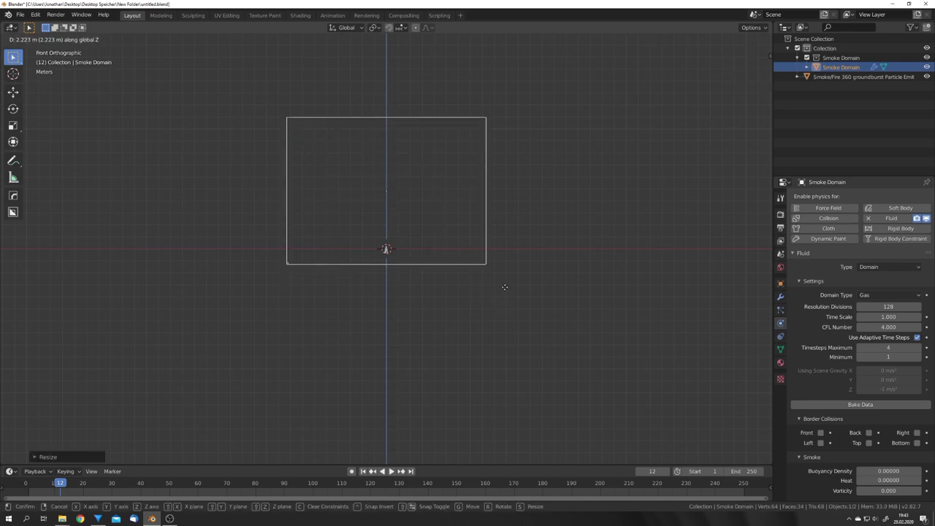
{"action": "key", "text": "Escape"}
{"action": "scroll", "coordinate": [462, 293], "scroll_direction": "down", "scroll_amount": 7}
{"action": "key", "text": "s"}
{"action": "key", "text": "z"}
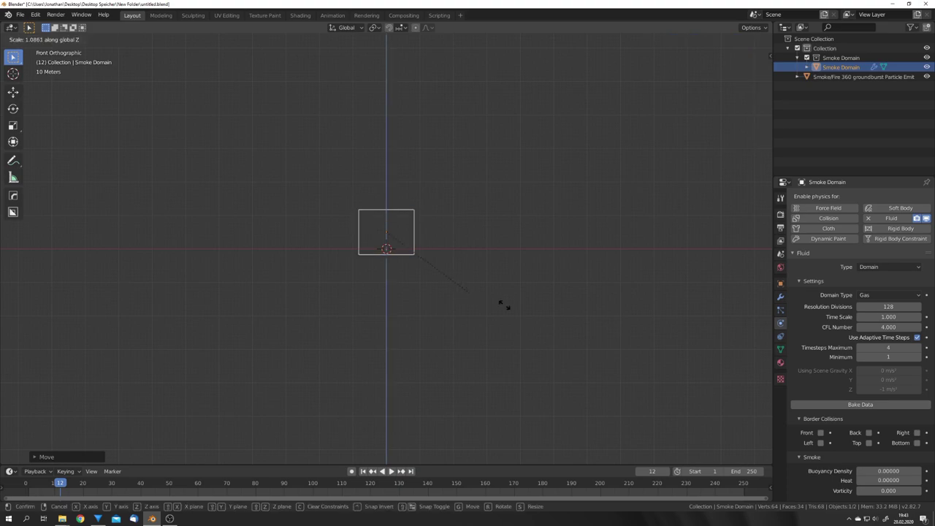
{"action": "left_click", "coordinate": [559, 322]}
{"action": "scroll", "coordinate": [472, 312], "scroll_direction": "up", "scroll_amount": 6}
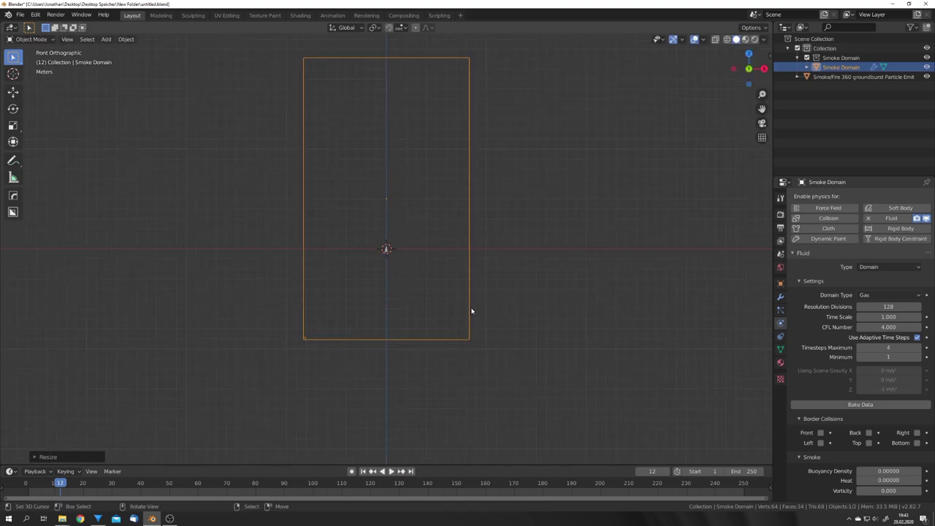
{"action": "key", "text": "g"}
{"action": "key", "text": "z"}
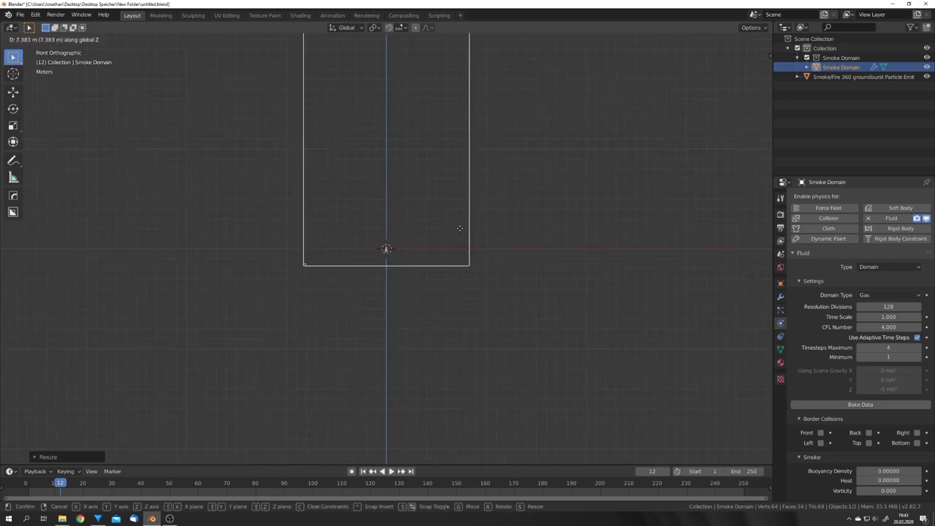
{"action": "left_click", "coordinate": [455, 232]}
{"action": "mouse_move", "coordinate": [455, 232]}
{"action": "middle_mouse_down"}
{"action": "mouse_move", "coordinate": [409, 255]}
{"action": "mouse_move", "coordinate": [418, 297]}
{"action": "middle_mouse_up"}
Reposition the domain box and rewind to the first frame.
{"action": "scroll", "coordinate": [813, 315], "scroll_direction": "down", "scroll_amount": 3}
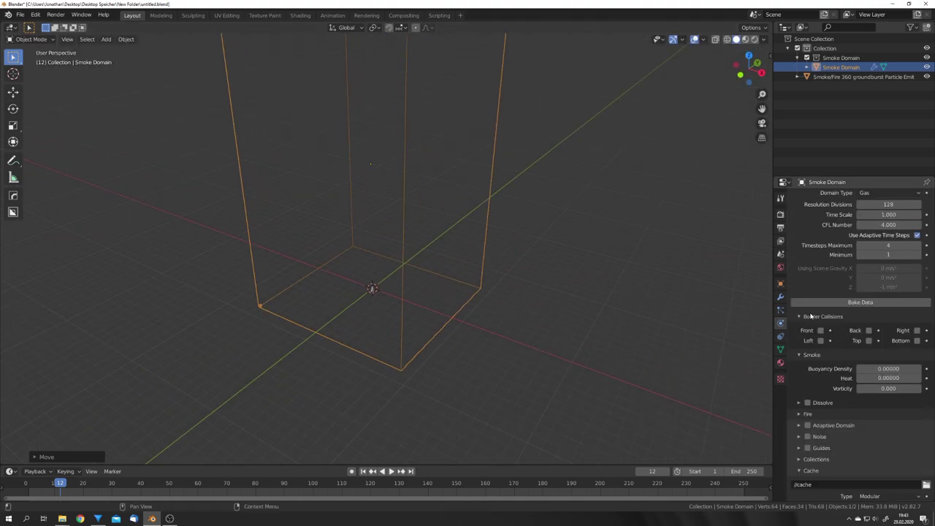
{"action": "scroll", "coordinate": [813, 354], "scroll_direction": "down", "scroll_amount": 1}
{"action": "scroll", "coordinate": [813, 354], "scroll_direction": "down", "scroll_amount": 2}
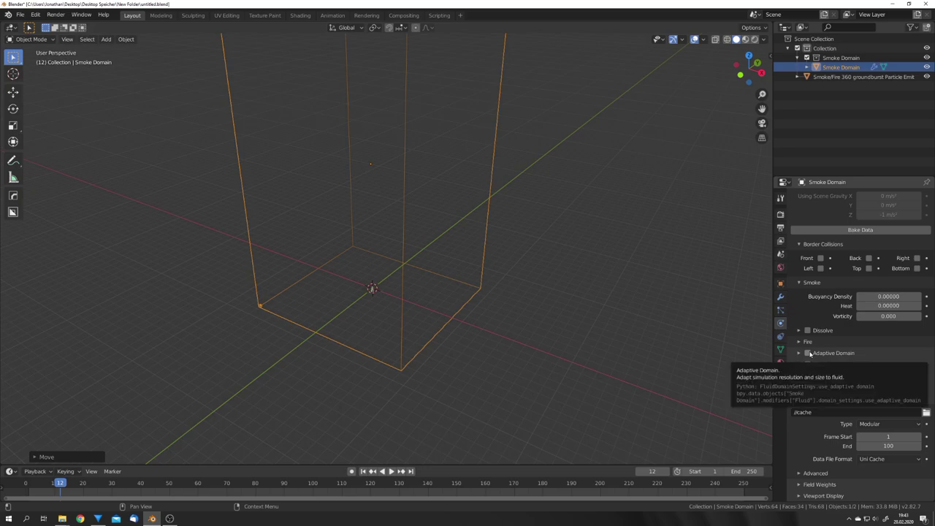
{"action": "middle_click_drag", "start_coordinate": [444, 328], "coordinate": [459, 317]}
{"action": "scroll", "coordinate": [457, 317], "scroll_direction": "down", "scroll_amount": 3}
{"action": "key", "text": "g"}
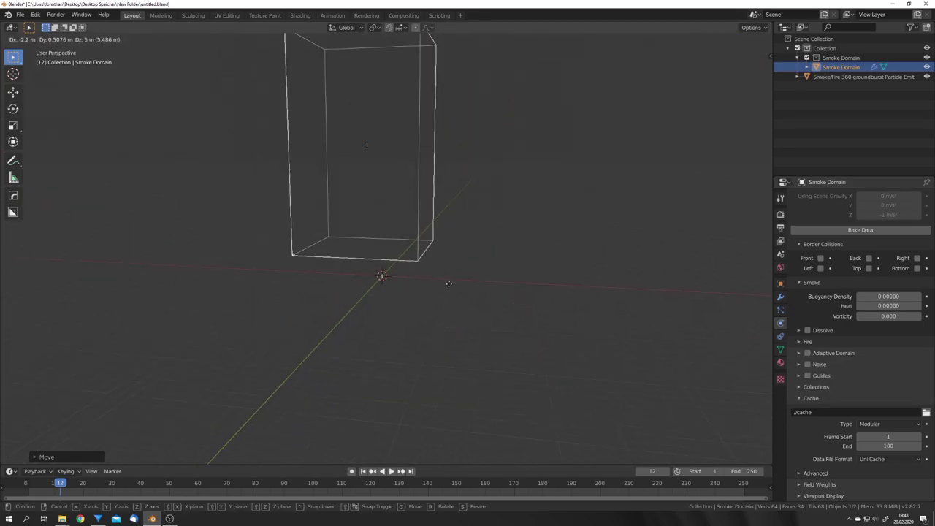
{"action": "left_click", "coordinate": [445, 280]}
{"action": "scroll", "coordinate": [496, 292], "scroll_direction": "up", "scroll_amount": 5}
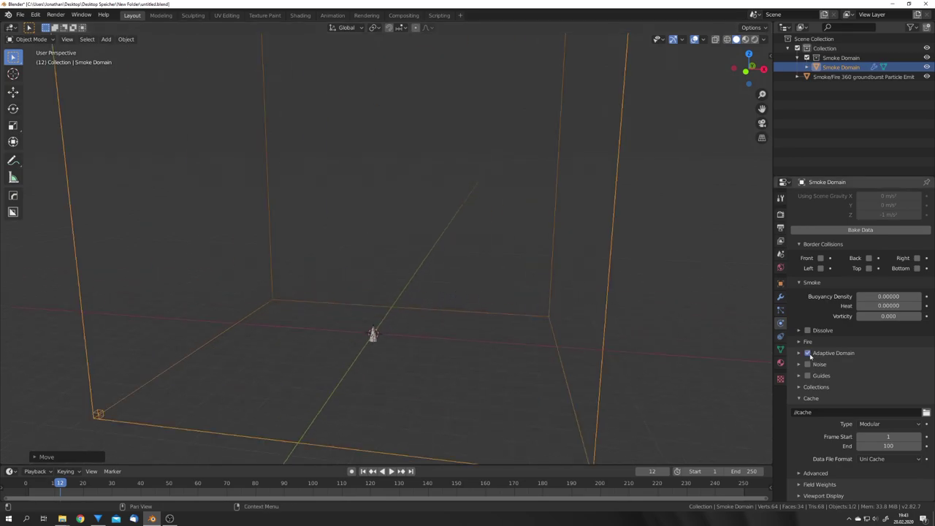
{"action": "scroll", "coordinate": [497, 301], "scroll_direction": "down", "scroll_amount": 5}
{"action": "middle_click_drag", "start_coordinate": [497, 303], "coordinate": [420, 280]}
{"action": "scroll", "coordinate": [419, 280], "scroll_direction": "up", "scroll_amount": 5}
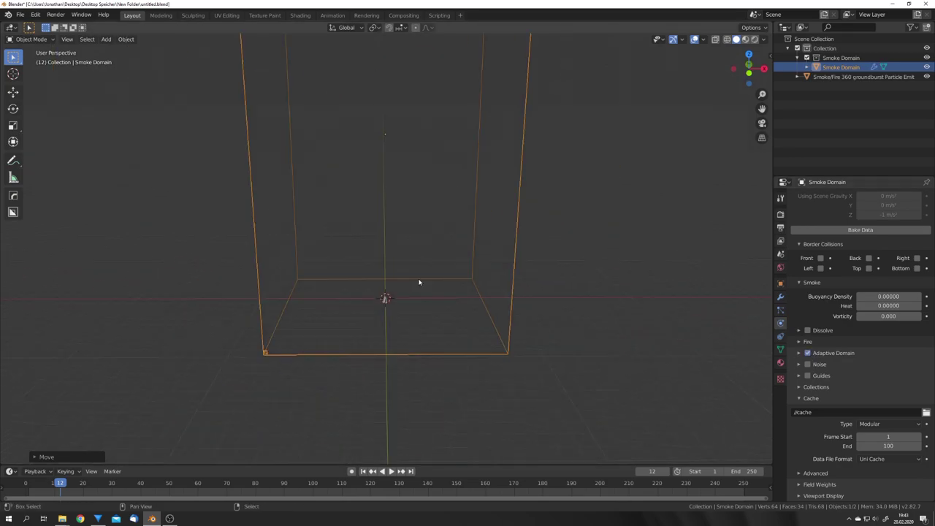
{"action": "key", "text": "shift+Left"}
Enable Adaptive Domain with margin 24, threshold 0.010 and Add Resolution 15.
{"action": "left_click", "coordinate": [826, 354]}
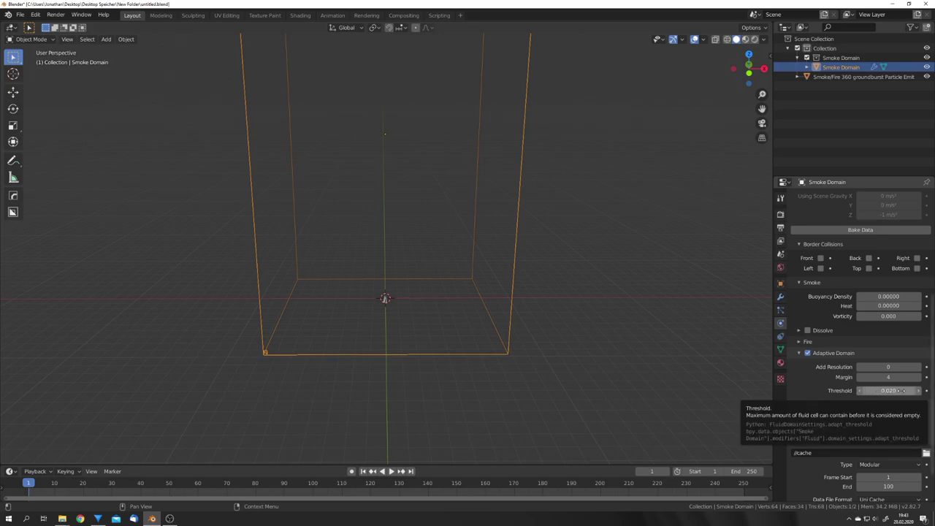
{"action": "mouse_move", "coordinate": [890, 391]}
{"action": "left_mouse_down"}
{"action": "mouse_move", "coordinate": [870, 391]}
{"action": "mouse_move", "coordinate": [913, 377]}
{"action": "left_mouse_up"}
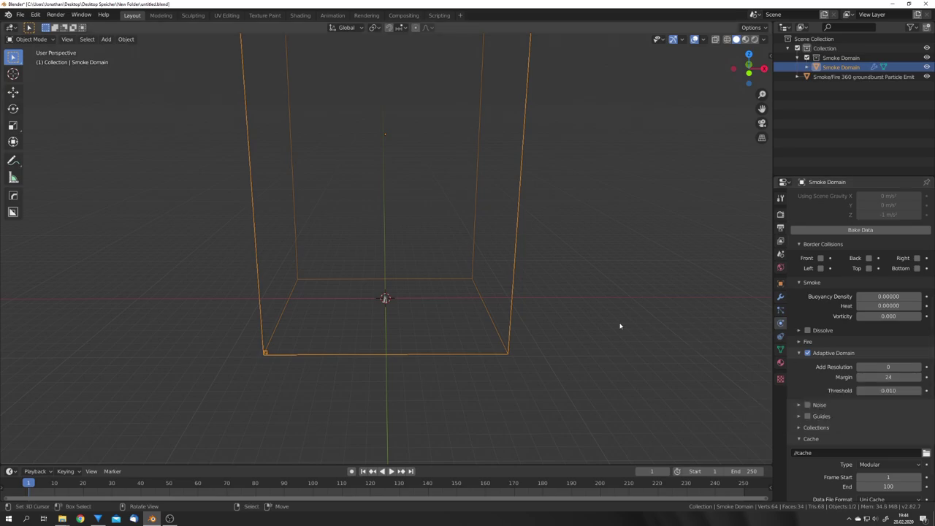
{"action": "mouse_move", "coordinate": [619, 326]}
{"action": "middle_mouse_down"}
{"action": "mouse_move", "coordinate": [460, 313]}
{"action": "mouse_move", "coordinate": [493, 328]}
{"action": "middle_mouse_up"}
{"action": "scroll", "coordinate": [475, 319], "scroll_direction": "down", "scroll_amount": 3}
{"action": "scroll", "coordinate": [476, 319], "scroll_direction": "down", "scroll_amount": 1}
{"action": "scroll", "coordinate": [493, 331], "scroll_direction": "up", "scroll_amount": 4}
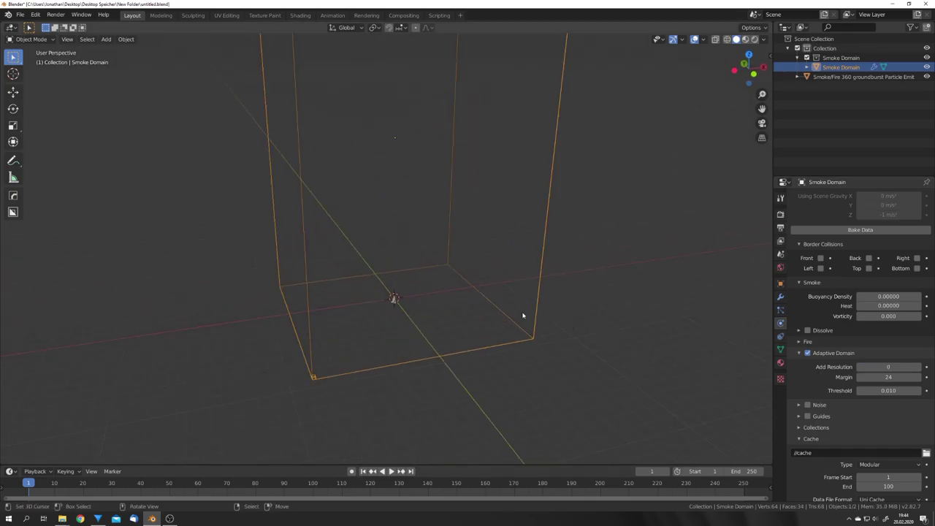
{"action": "middle_click_drag", "start_coordinate": [524, 317], "coordinate": [509, 342]}
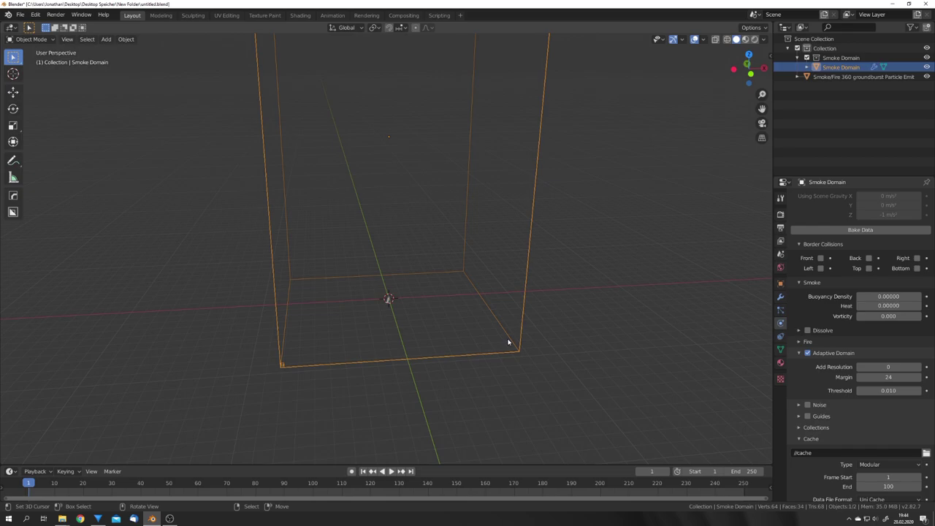
{"action": "left_click", "coordinate": [877, 367]}
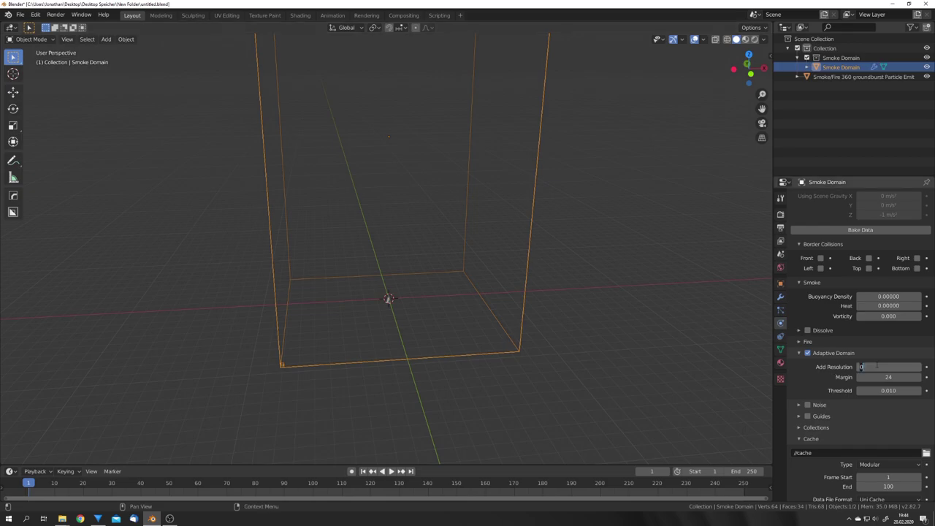
{"action": "type", "text": "15"}
{"action": "key", "text": "Return"}
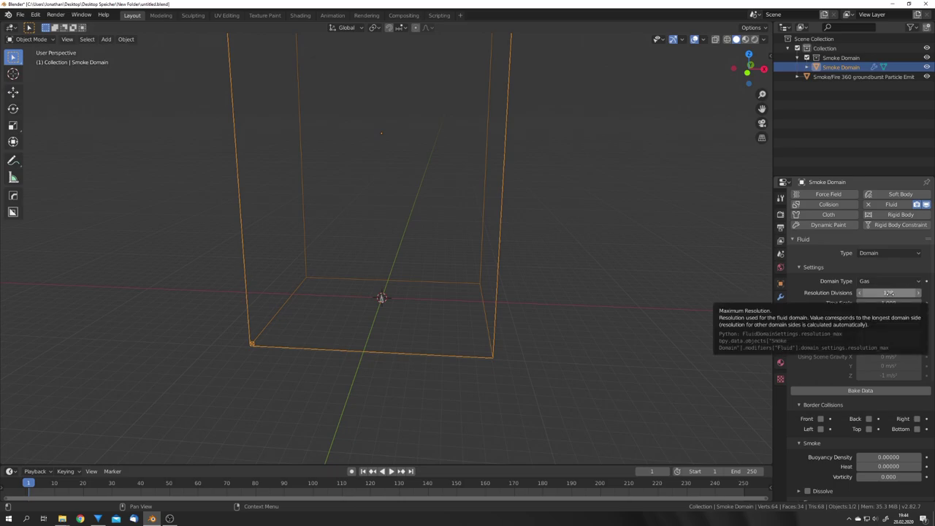
Set the domain's Resolution Divisions to 256.
{"action": "left_click", "coordinate": [881, 293]}
{"action": "type", "text": "2"}
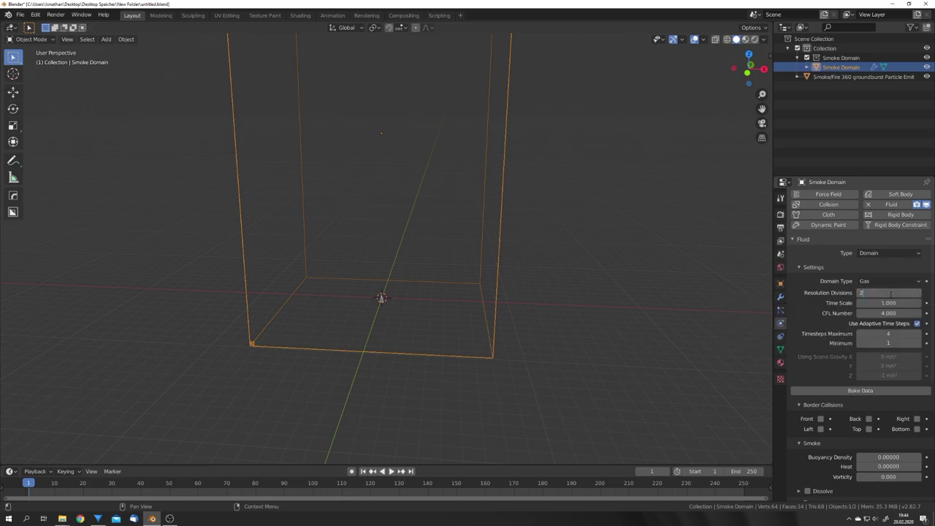
{"action": "type", "text": "56"}
{"action": "key", "text": "Return"}
{"action": "middle_click_drag", "start_coordinate": [498, 287], "coordinate": [480, 303]}
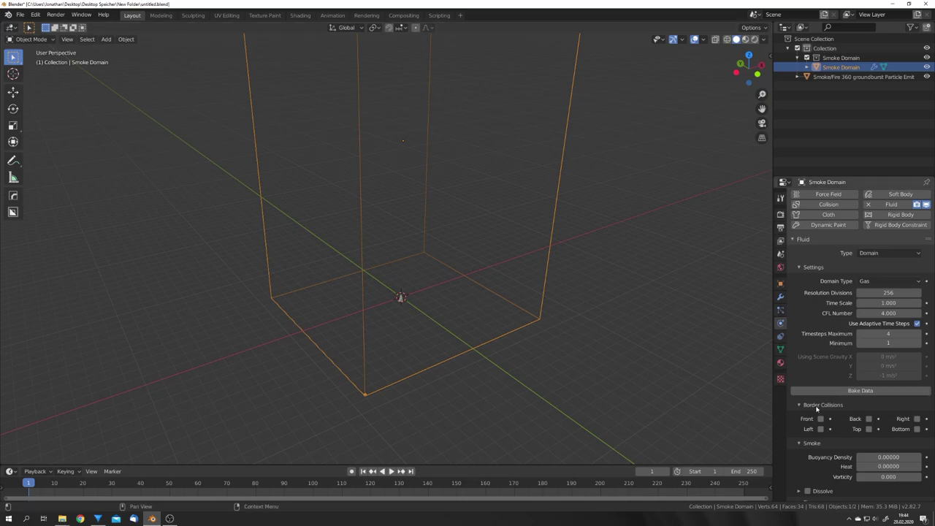
Bake the domain data and replay the smoke plume from several angles.
{"action": "left_click", "coordinate": [836, 392]}
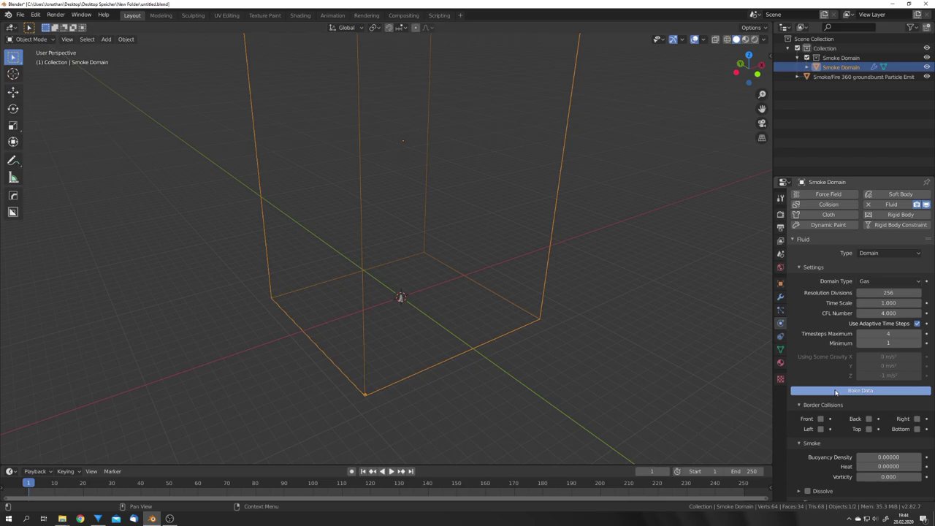
{"action": "middle_click_drag", "start_coordinate": [441, 285], "coordinate": [437, 282]}
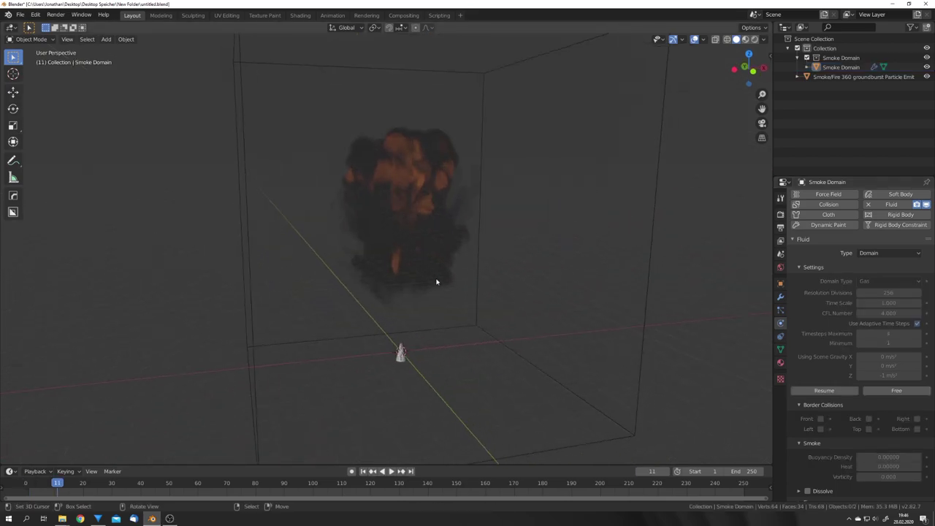
{"action": "scroll", "coordinate": [436, 282], "scroll_direction": "down", "scroll_amount": 3}
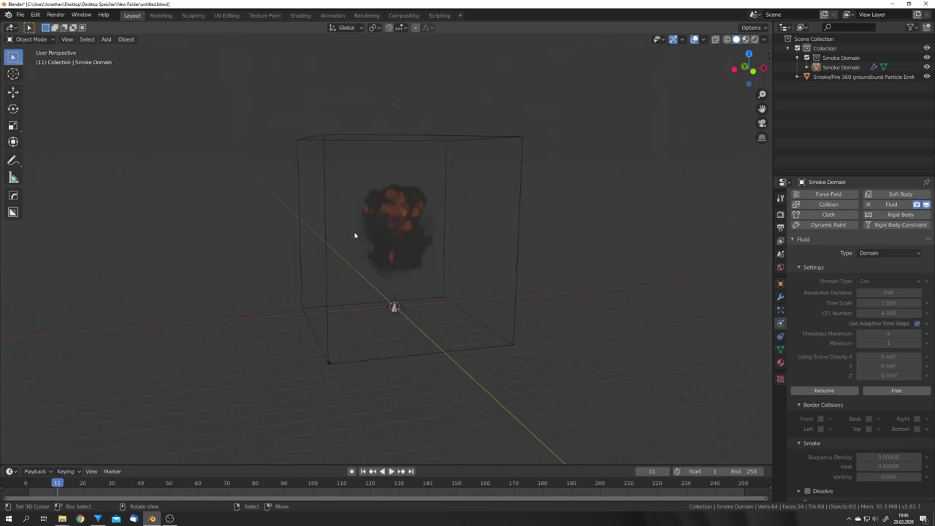
{"action": "middle_click_drag", "start_coordinate": [355, 236], "coordinate": [434, 271]}
{"action": "scroll", "coordinate": [449, 278], "scroll_direction": "up", "scroll_amount": 4}
{"action": "scroll", "coordinate": [448, 280], "scroll_direction": "up", "scroll_amount": 2}
{"action": "key", "text": "shift+Left"}
{"action": "key", "text": "space"}
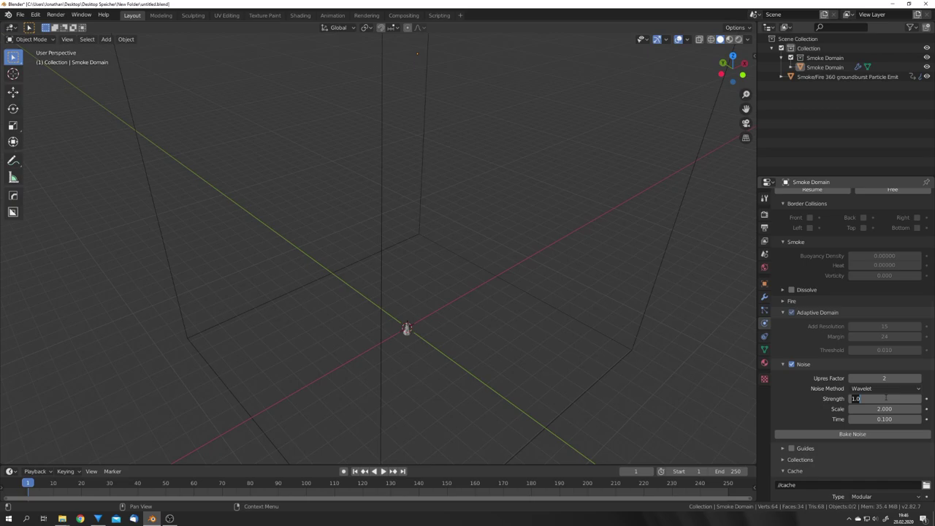
Set the domain's noise strength to 0.25.
{"action": "type", "text": "0.5"}
{"action": "key", "text": "Return"}
{"action": "middle_click_drag", "start_coordinate": [658, 396], "coordinate": [570, 364]}
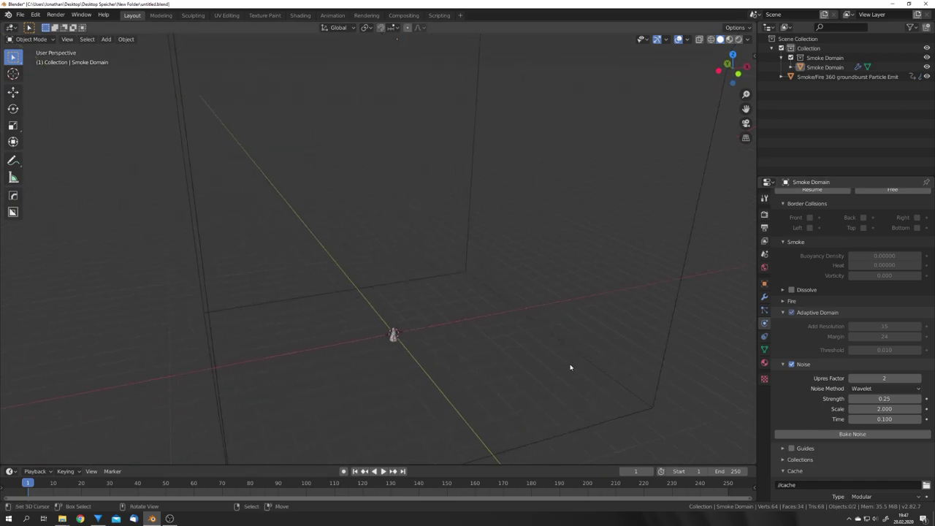
Save the file and play the simulation to inspect the noisy plume.
{"action": "key", "text": "space"}
{"action": "mouse_move", "coordinate": [571, 368]}
{"action": "middle_mouse_down"}
{"action": "mouse_move", "coordinate": [606, 265]}
{"action": "mouse_move", "coordinate": [489, 263]}
{"action": "mouse_move", "coordinate": [477, 283]}
{"action": "mouse_move", "coordinate": [407, 197]}
{"action": "mouse_move", "coordinate": [407, 234]}
{"action": "middle_mouse_up"}
{"action": "key", "text": "ctrl+s"}
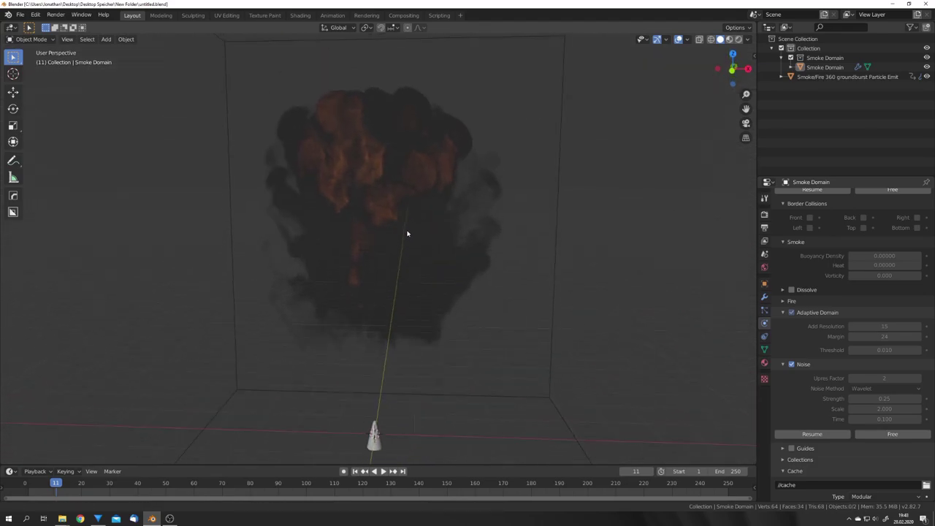
{"action": "scroll", "coordinate": [409, 228], "scroll_direction": "up", "scroll_amount": 3}
{"action": "scroll", "coordinate": [385, 130], "scroll_direction": "up", "scroll_amount": 1}
{"action": "scroll", "coordinate": [395, 277], "scroll_direction": "down", "scroll_amount": 8}
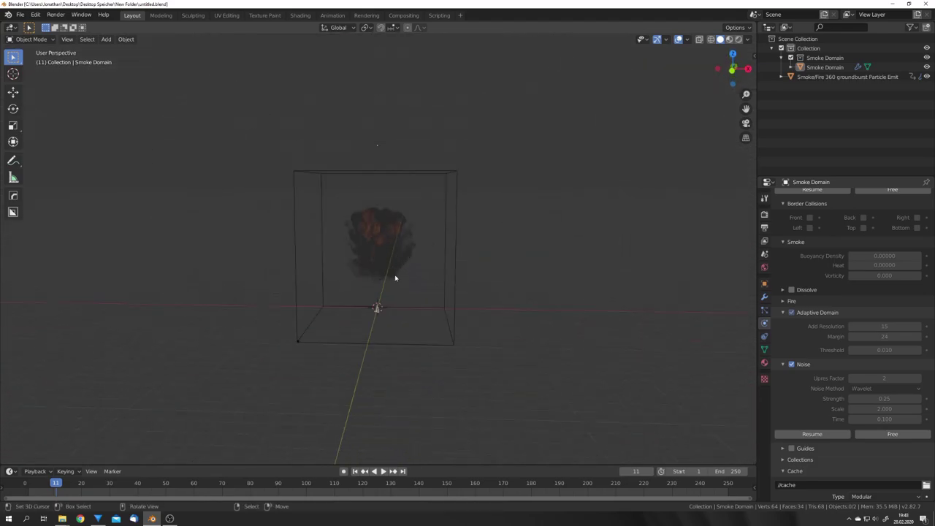
Select the smoke domain box and show its Material properties.
{"action": "scroll", "coordinate": [396, 278], "scroll_direction": "up", "scroll_amount": 4}
{"action": "middle_click_drag", "start_coordinate": [395, 278], "coordinate": [440, 287]}
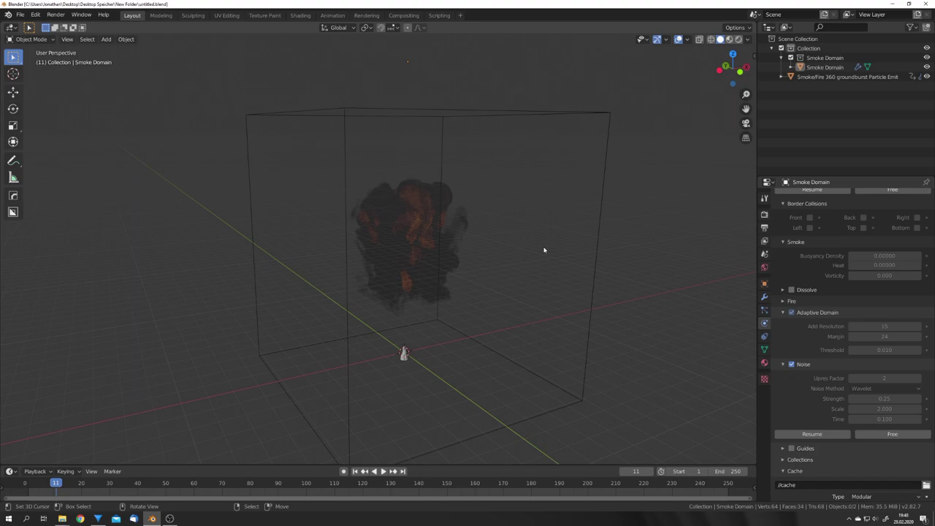
{"action": "left_click", "coordinate": [597, 258]}
{"action": "left_click", "coordinate": [764, 363]}
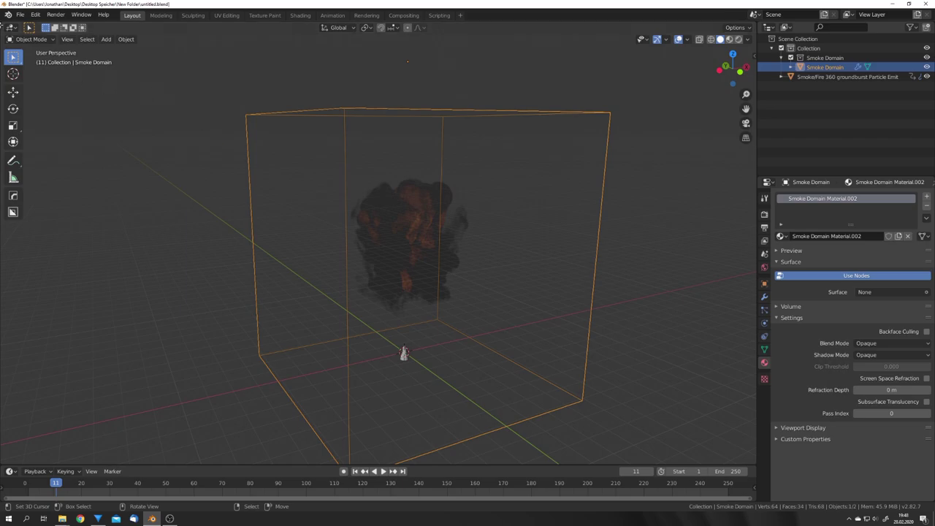
Split the 3D view into a Shader Editor framing the domain's material node tree.
{"action": "left_click_drag", "start_coordinate": [2, 35], "coordinate": [290, 88]}
{"action": "key", "text": "shift+F3"}
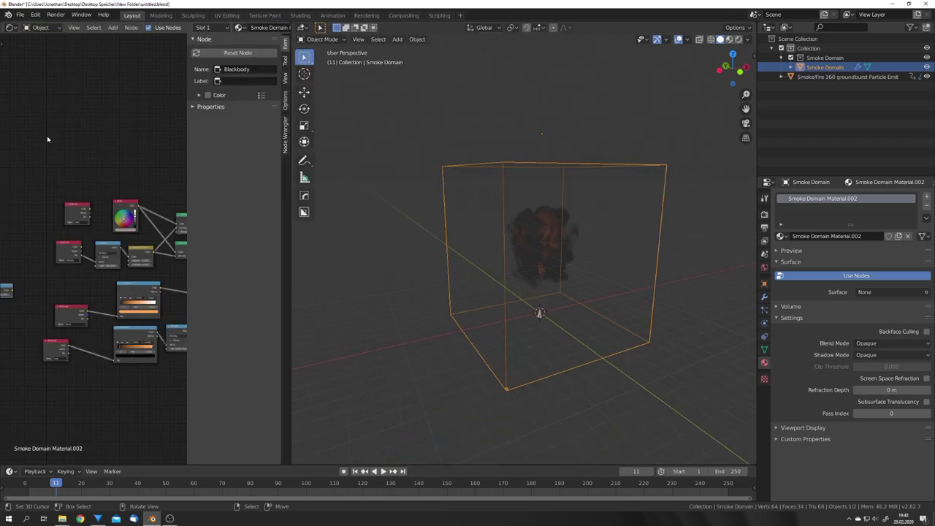
{"action": "key", "text": "n"}
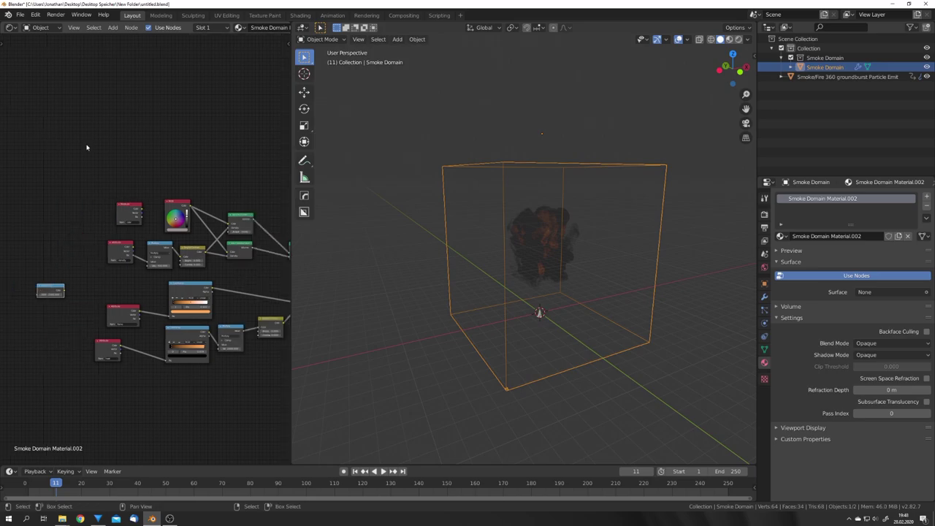
{"action": "key", "text": "Home"}
{"action": "scroll", "coordinate": [168, 190], "scroll_direction": "down", "scroll_amount": 2}
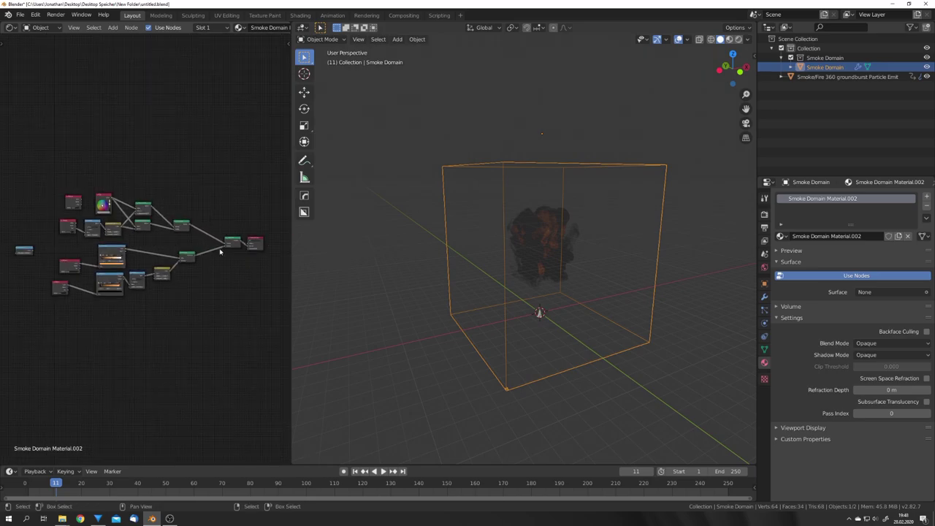
{"action": "middle_click_drag", "start_coordinate": [219, 252], "coordinate": [233, 261]}
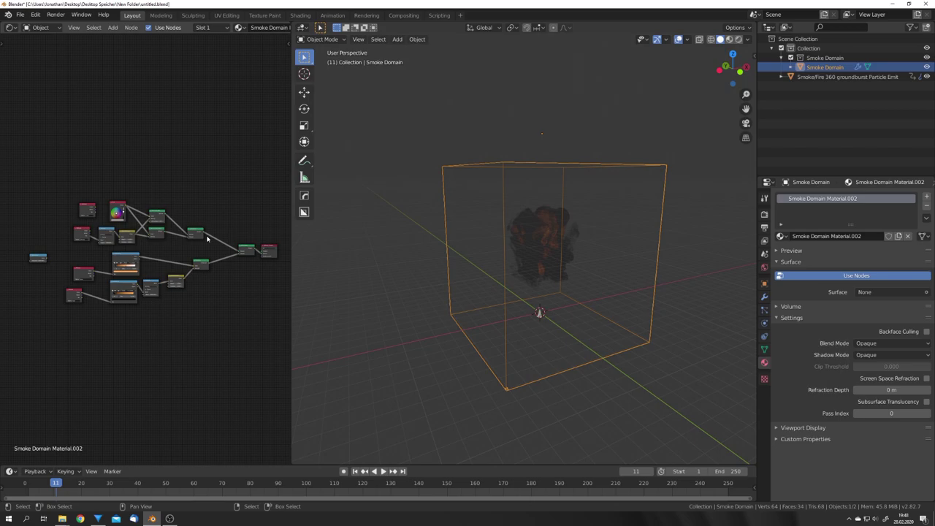
Set the render engine to Cycles using GPU Compute.
{"action": "left_click", "coordinate": [765, 213]}
{"action": "left_click", "coordinate": [890, 196]}
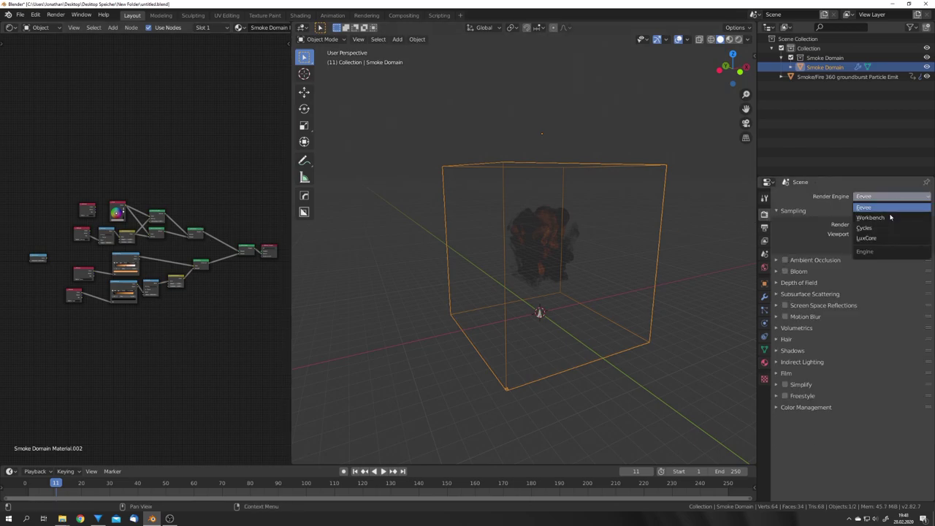
{"action": "left_click", "coordinate": [890, 230]}
{"action": "left_click", "coordinate": [888, 242]}
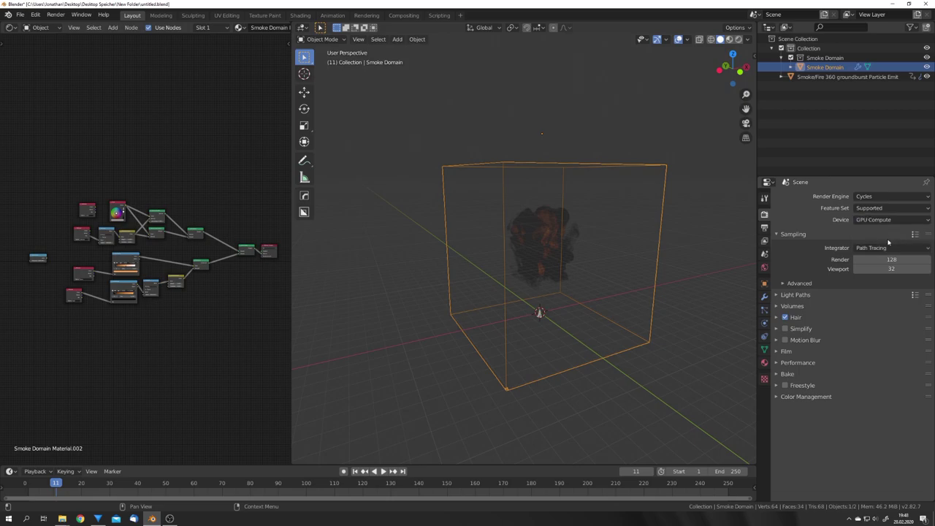
Light the world with the ruckenkreuz_2k.hdr environment texture and enable transparent film.
{"action": "left_click", "coordinate": [764, 267]}
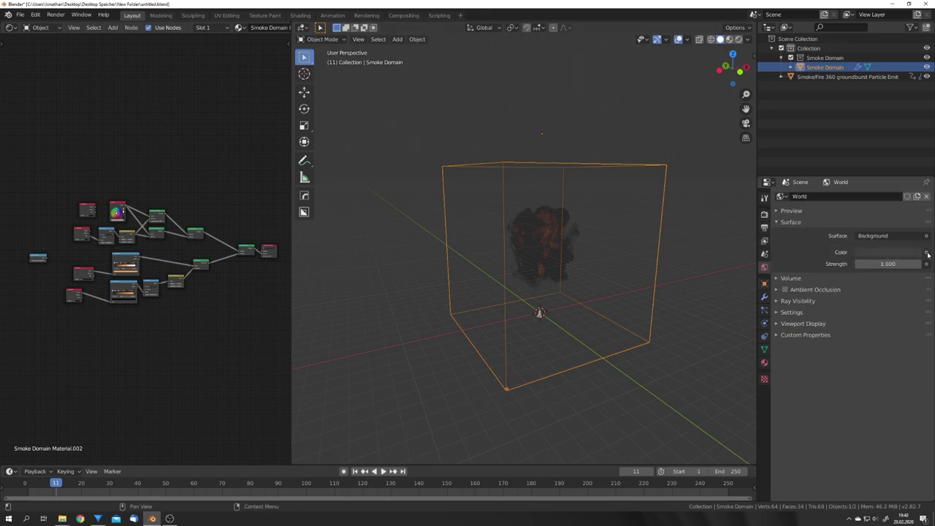
{"action": "left_click", "coordinate": [927, 252]}
{"action": "left_click", "coordinate": [730, 263]}
{"action": "left_click", "coordinate": [915, 264]}
{"action": "scroll", "coordinate": [615, 290], "scroll_direction": "up", "scroll_amount": 2}
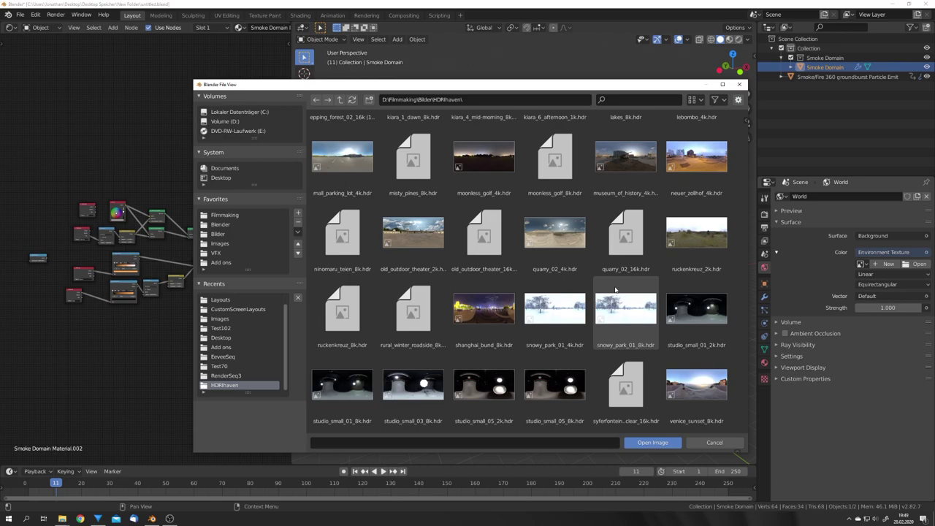
{"action": "left_click", "coordinate": [699, 241]}
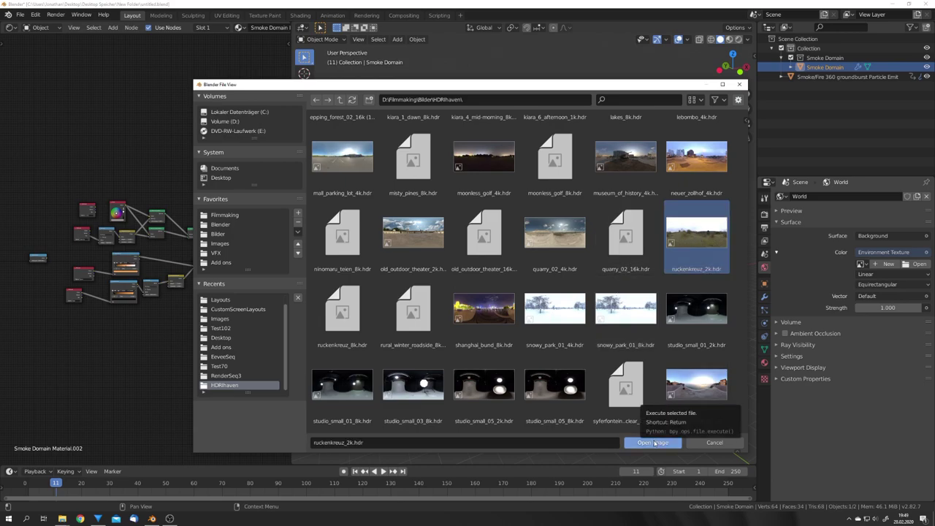
{"action": "left_click", "coordinate": [655, 443]}
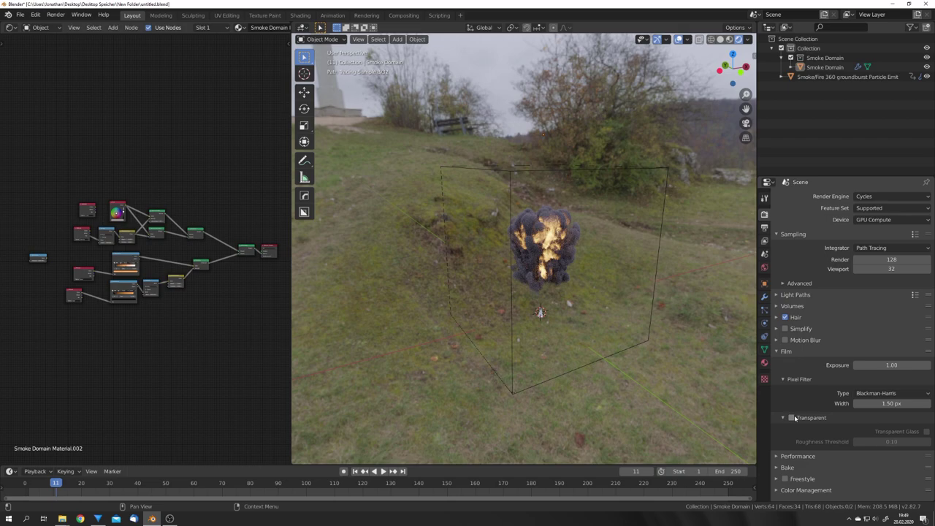
{"action": "left_click", "coordinate": [793, 418]}
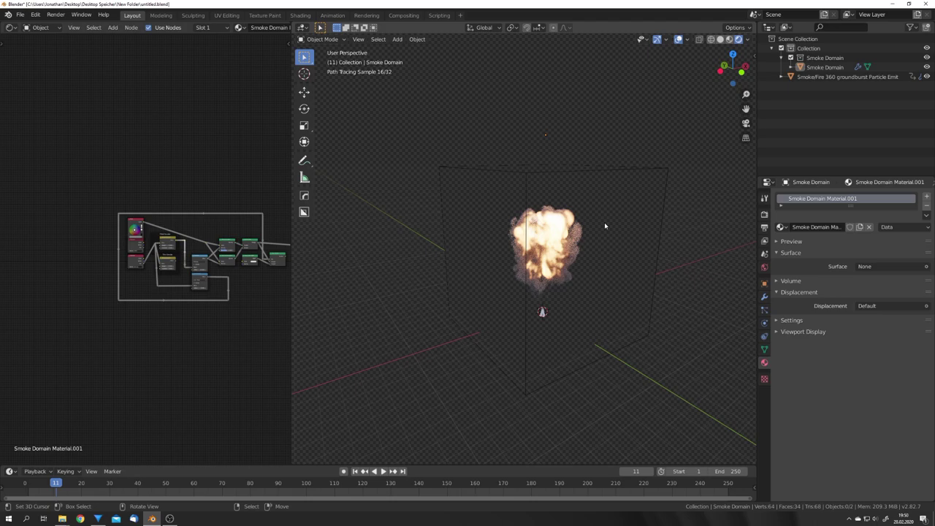
Connect the Thin Smoke Bright/Contrast output to the multiply step in place of Thick Smoke.
{"action": "scroll", "coordinate": [166, 294], "scroll_direction": "up", "scroll_amount": 3}
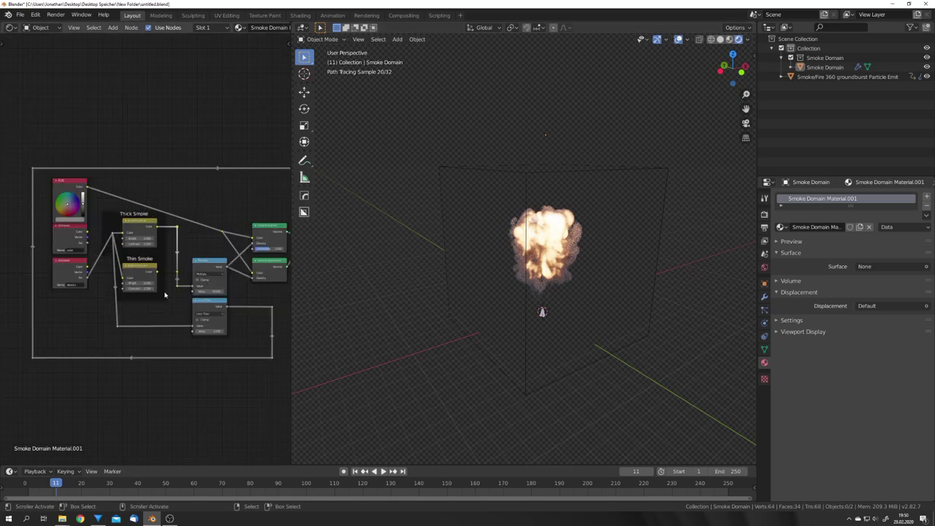
{"action": "scroll", "coordinate": [165, 294], "scroll_direction": "up", "scroll_amount": 4}
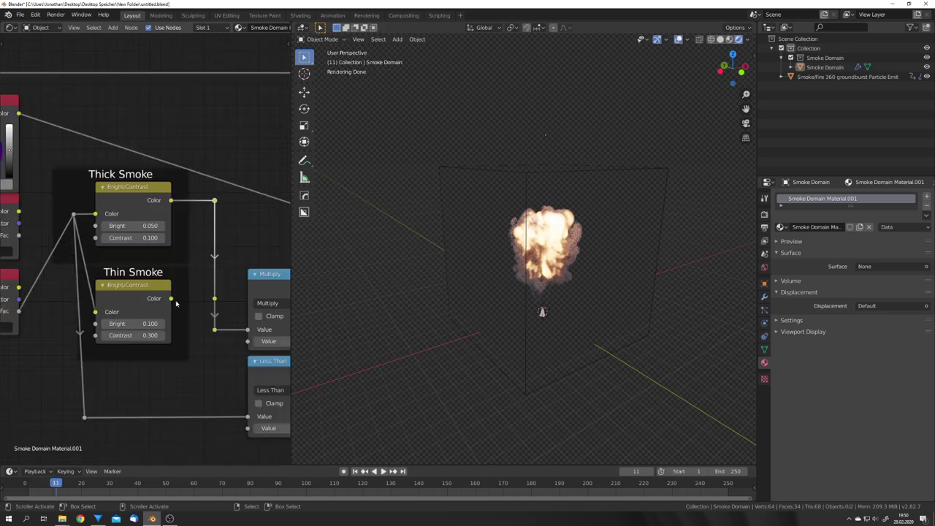
{"action": "left_click", "coordinate": [153, 201]}
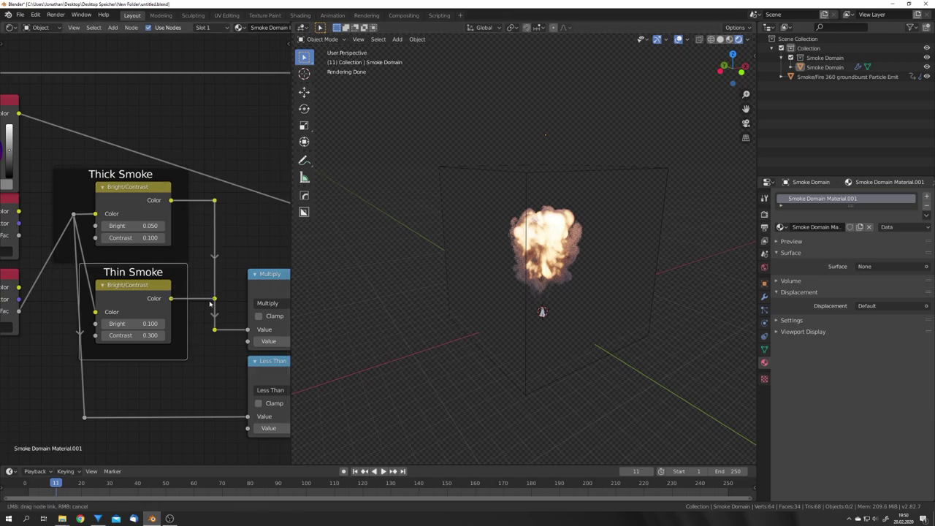
{"action": "left_click_drag", "start_coordinate": [171, 299], "coordinate": [214, 299]}
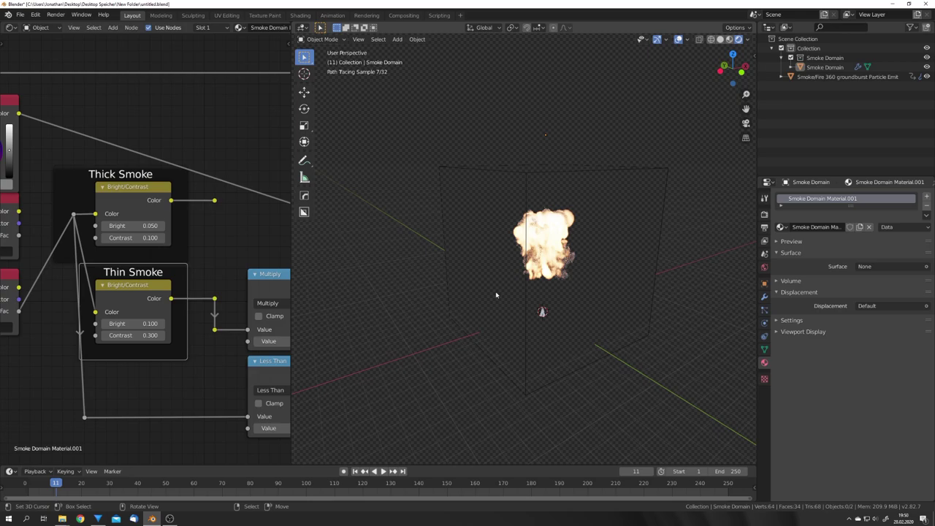
Enter the emission node group, reposition its nodes and Map Range node, then Tab back out.
{"action": "left_click", "coordinate": [720, 39]}
{"action": "key", "text": "ctrl+g"}
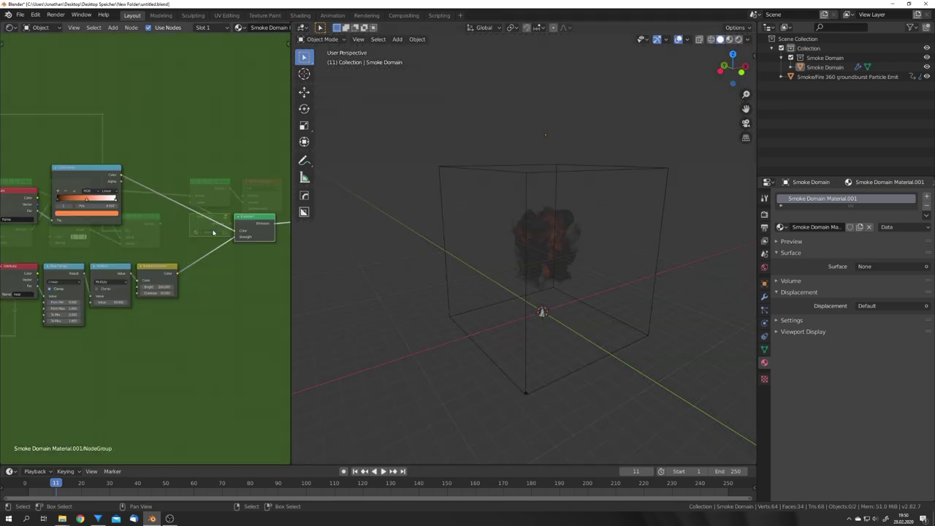
{"action": "scroll", "coordinate": [218, 296], "scroll_direction": "down", "scroll_amount": 2}
{"action": "middle_click_drag", "start_coordinate": [218, 297], "coordinate": [188, 278]}
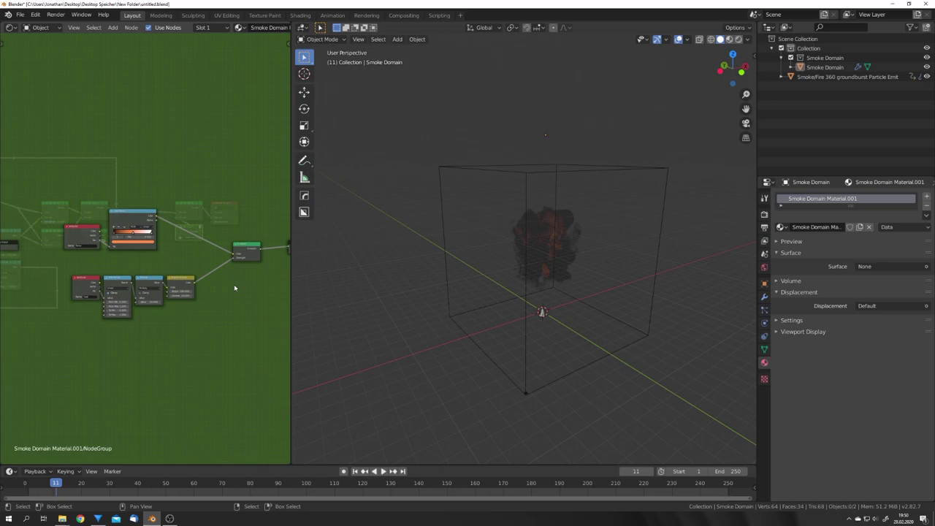
{"action": "scroll", "coordinate": [124, 281], "scroll_direction": "up", "scroll_amount": 2}
{"action": "scroll", "coordinate": [125, 281], "scroll_direction": "up", "scroll_amount": 2}
{"action": "left_click_drag", "start_coordinate": [138, 278], "coordinate": [136, 271]}
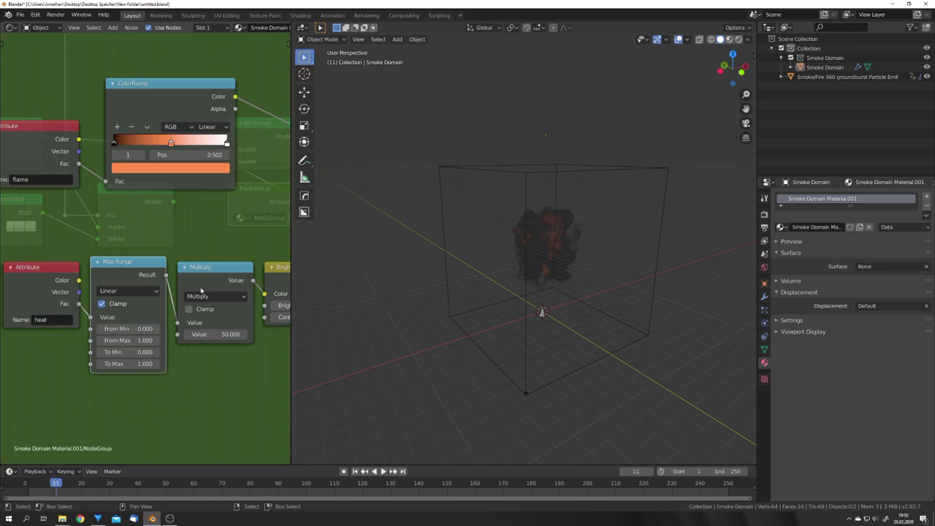
{"action": "key", "text": "Tab"}
{"action": "middle_click_drag", "start_coordinate": [504, 293], "coordinate": [531, 284]}
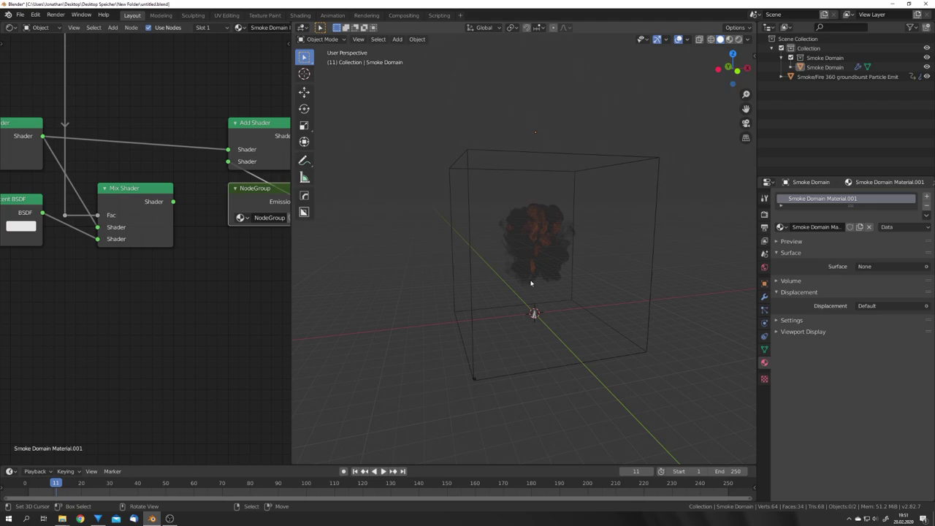
Preview the rendered smoke from a new angle and frame the whole node tree.
{"action": "middle_click_drag", "start_coordinate": [531, 283], "coordinate": [545, 278]}
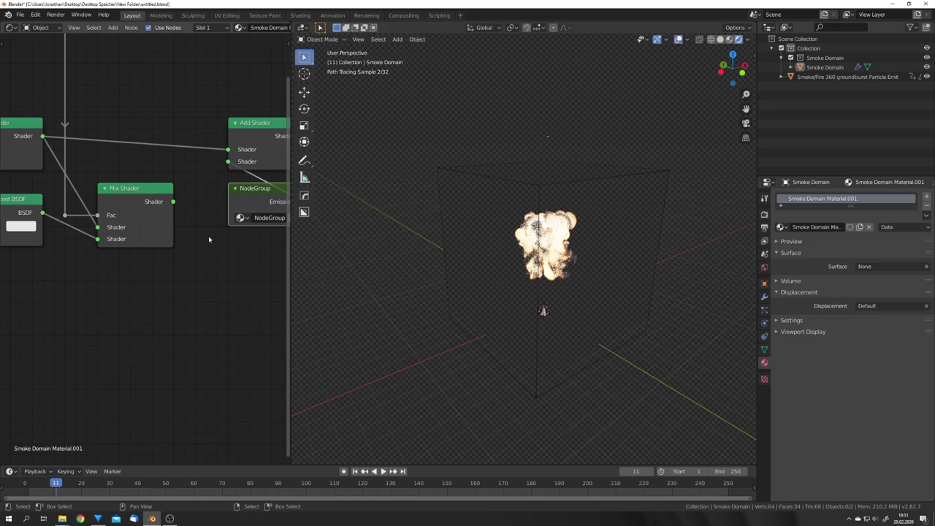
{"action": "key", "text": "Home"}
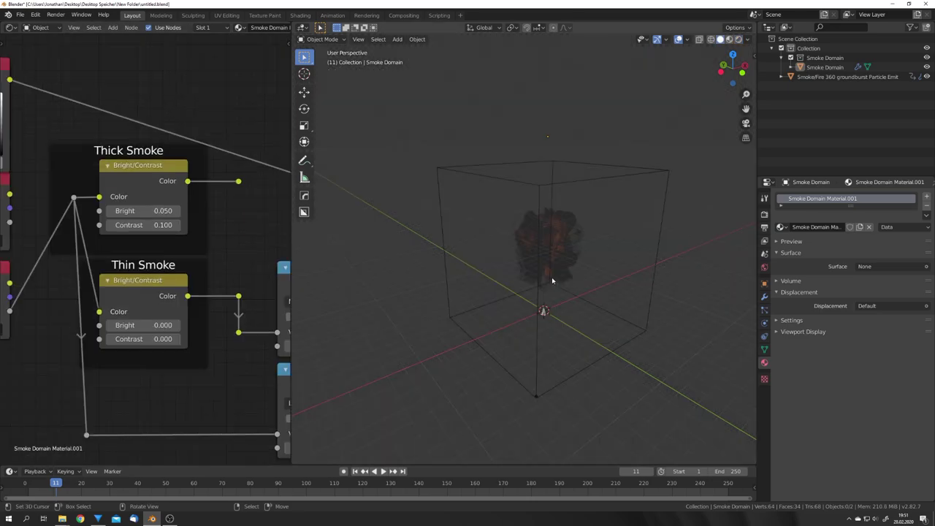